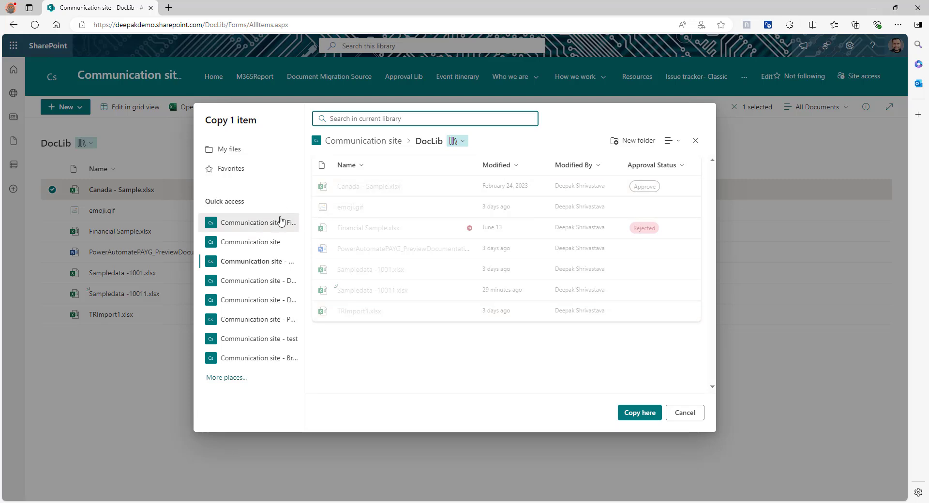
Copy Canada - Sample.xlsx to the Communication site's Final Status library and open that library
{"action": "left_click", "coordinate": [269, 225]}
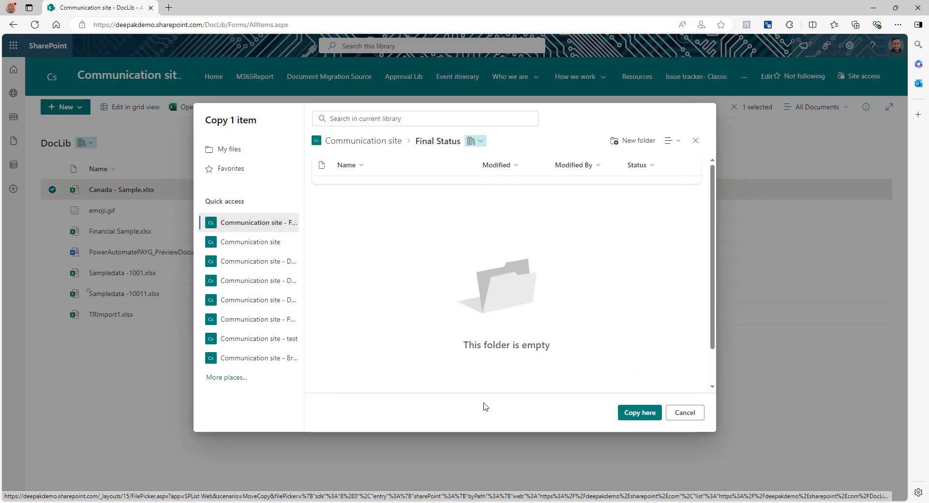
{"action": "left_click", "coordinate": [644, 413]}
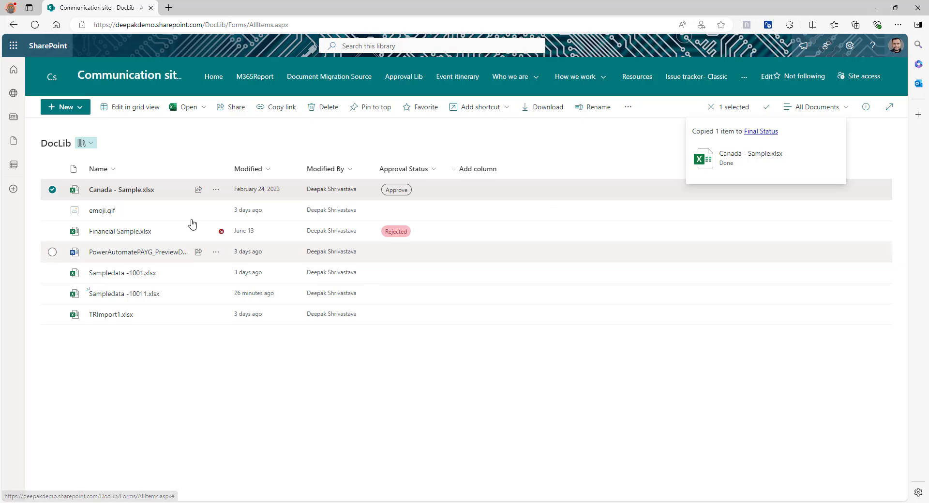
{"action": "left_click", "coordinate": [750, 132]}
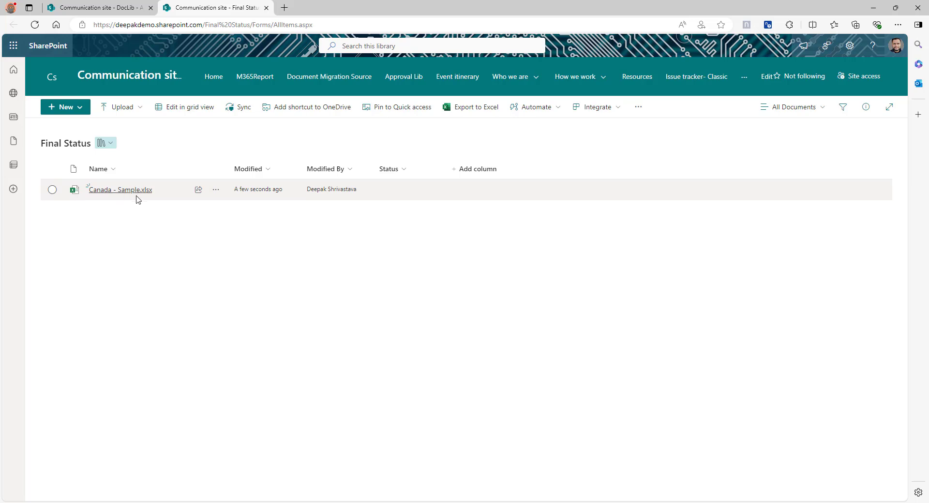
Compare version histories: the Final Status copy shows only 1.0, while the DocLib original runs past 31.0
{"action": "left_click", "coordinate": [216, 190]}
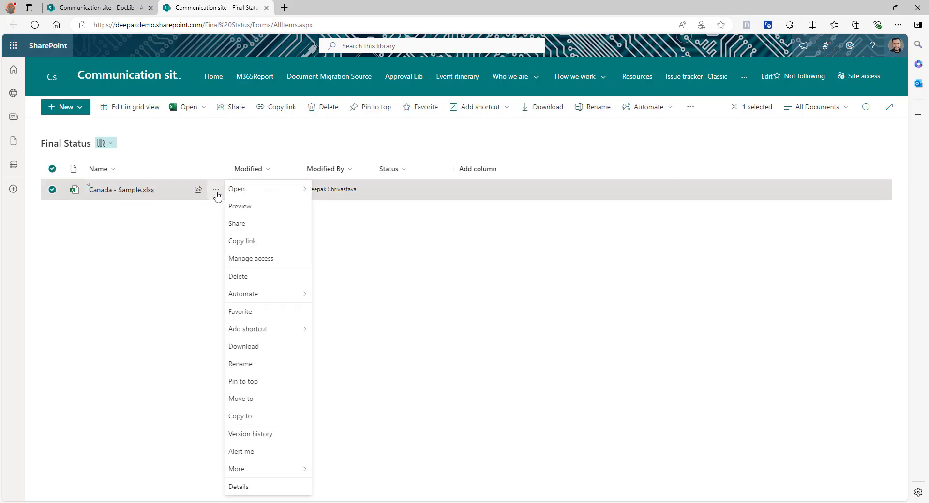
{"action": "left_click", "coordinate": [268, 434]}
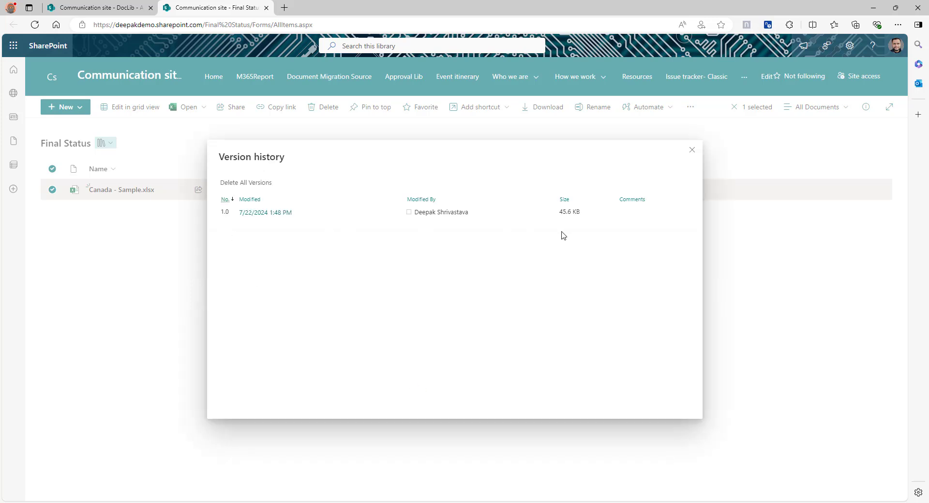
{"action": "left_click", "coordinate": [111, 7]}
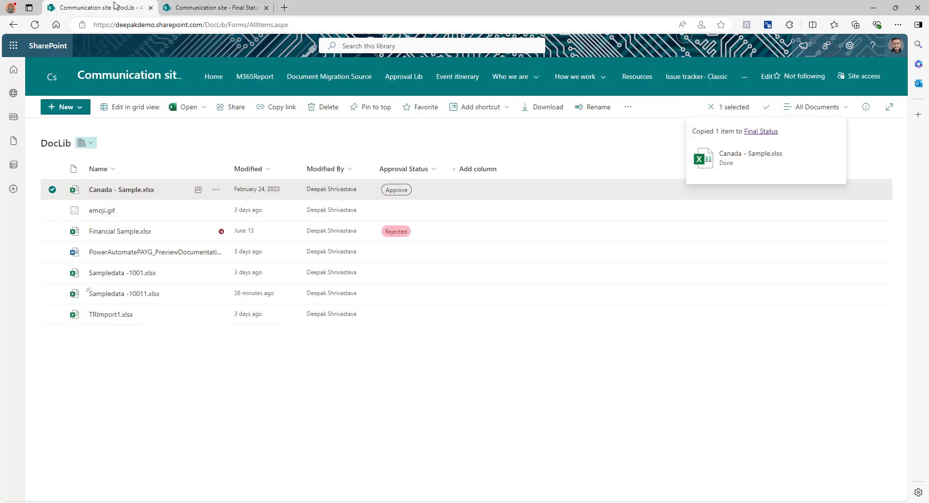
{"action": "left_click", "coordinate": [216, 190]}
{"action": "left_click", "coordinate": [251, 434]}
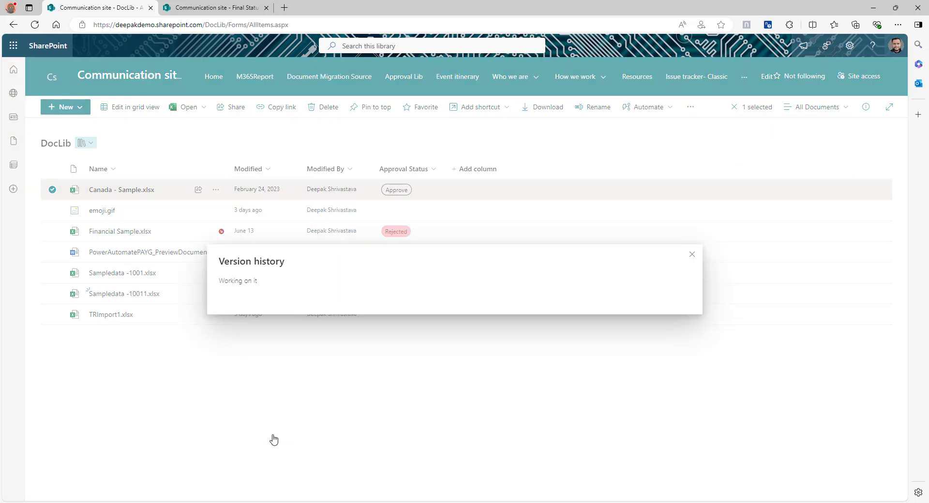
{"action": "scroll", "coordinate": [338, 236], "scroll_direction": "down", "scroll_amount": 10}
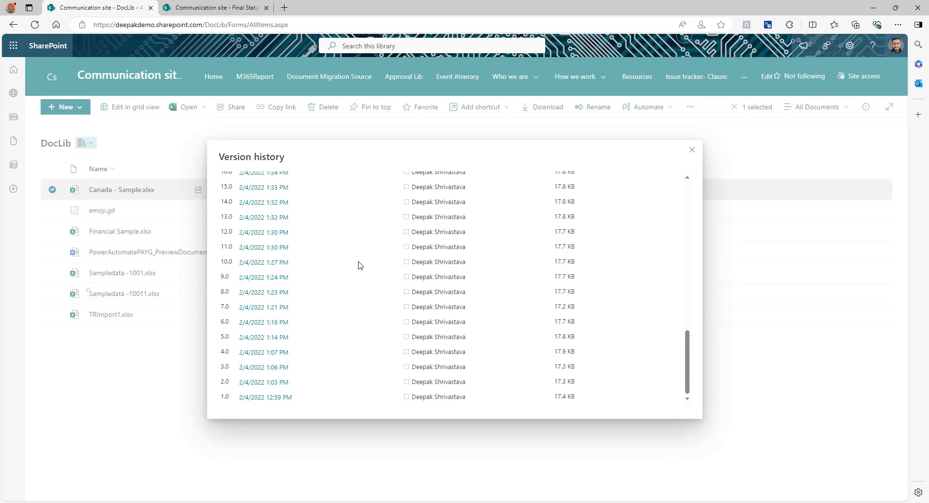
{"action": "scroll", "coordinate": [359, 265], "scroll_direction": "up", "scroll_amount": 10}
{"action": "left_click", "coordinate": [692, 150]}
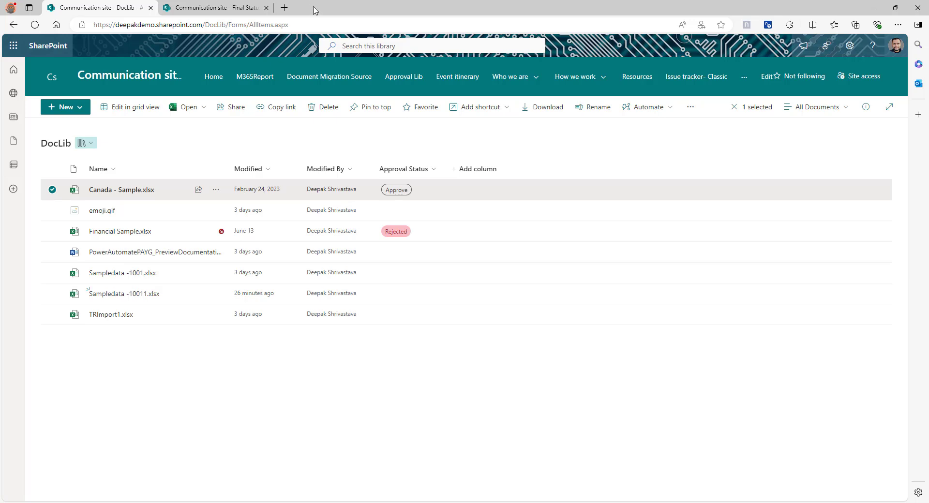
In a new tab, create an instant cloud flow with the Manually trigger a flow trigger
{"action": "left_click", "coordinate": [284, 7]}
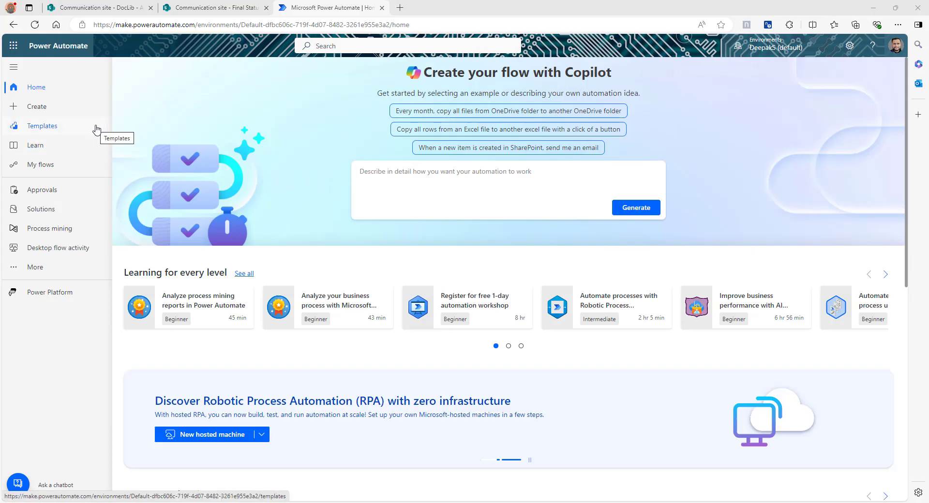
{"action": "left_click", "coordinate": [30, 106]}
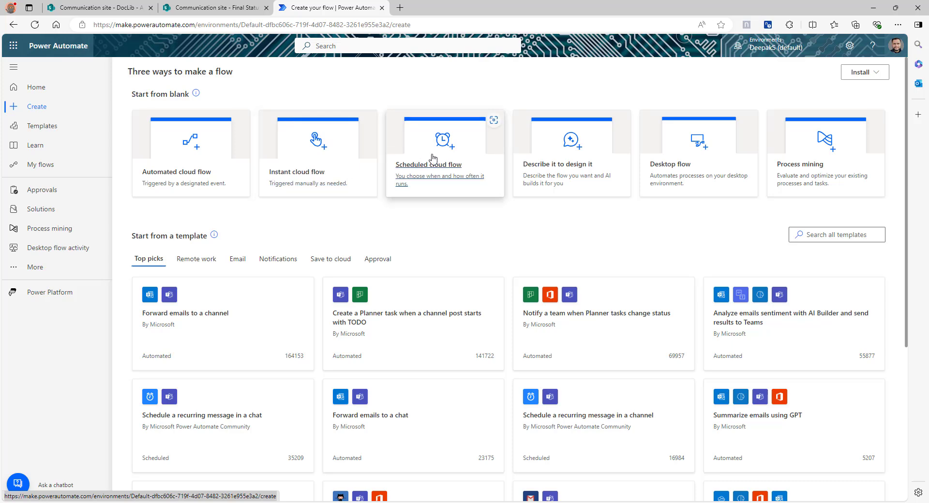
{"action": "left_click", "coordinate": [305, 164]}
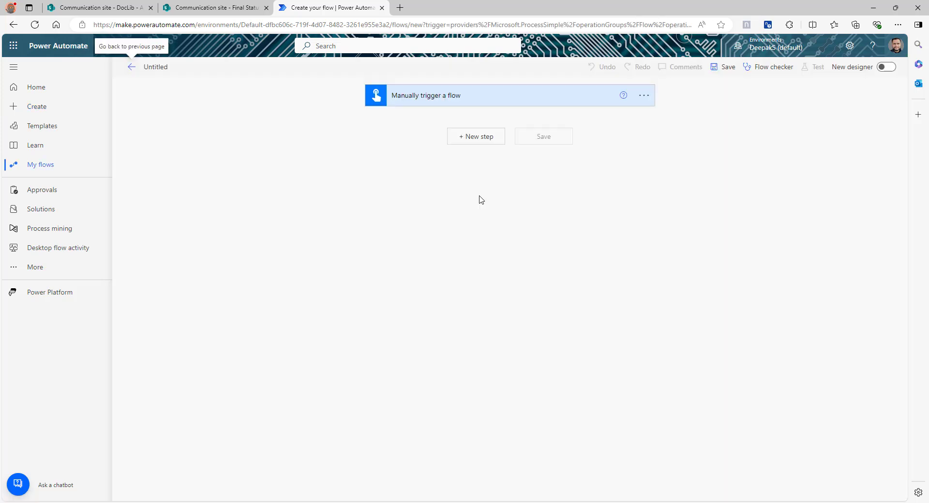
Close the copy's version history in the Final Status tab and return to the flow's new-step picker
{"action": "left_click", "coordinate": [483, 144]}
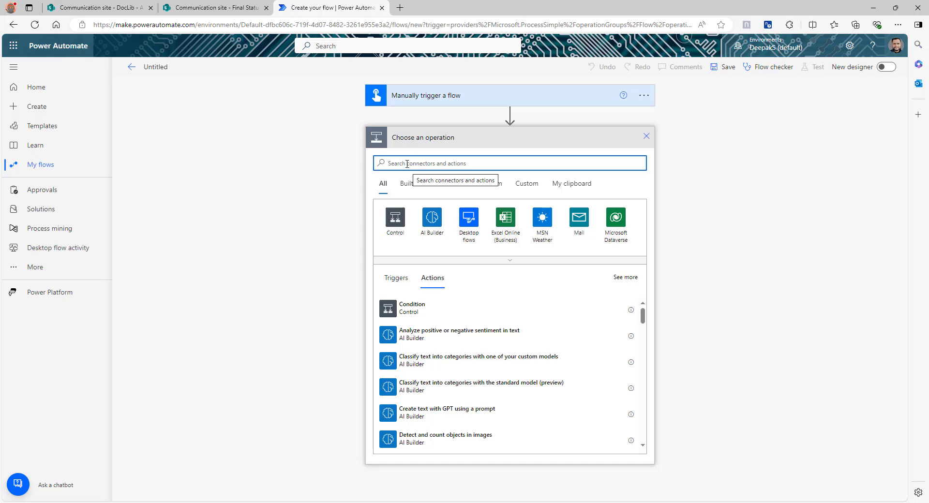
{"action": "left_click", "coordinate": [104, 7]}
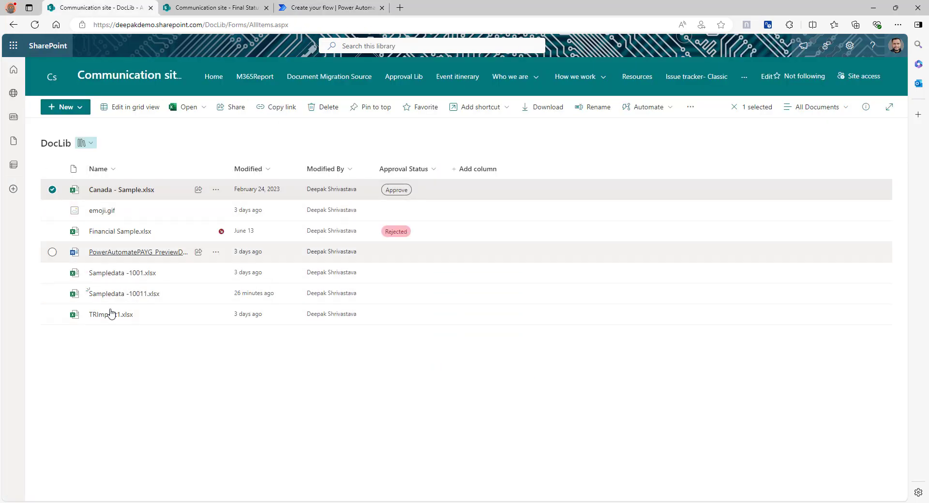
{"action": "left_click", "coordinate": [201, 8]}
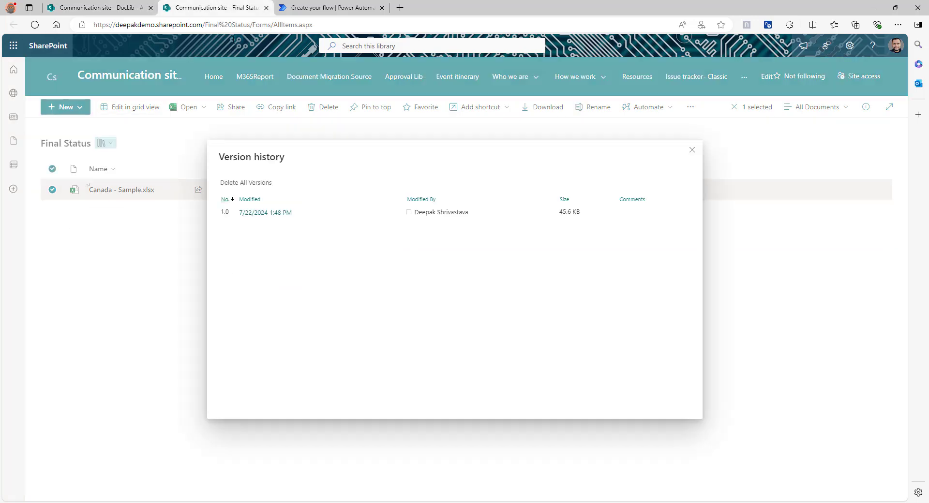
{"action": "left_click", "coordinate": [119, 318]}
{"action": "left_click", "coordinate": [301, 8]}
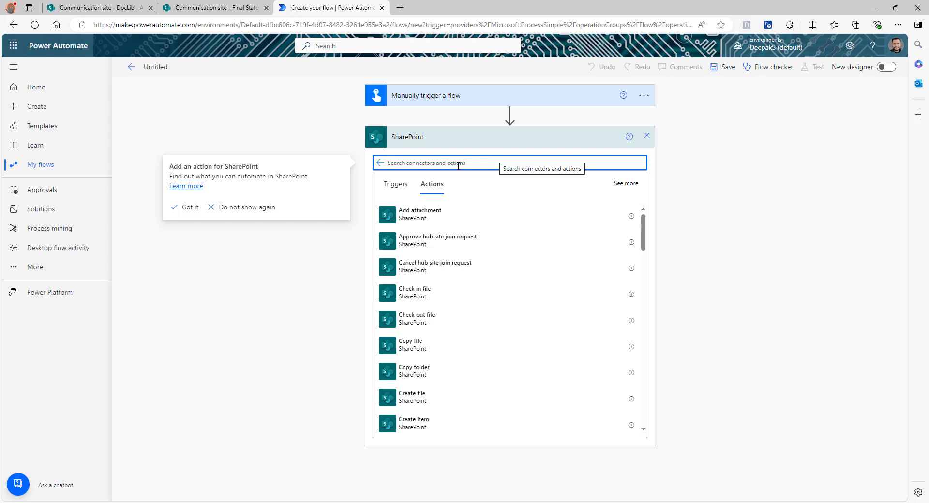
Add a SharePoint Get items action with Site Address set to Communication site
{"action": "type", "text": "get items"}
{"action": "left_click", "coordinate": [420, 214]}
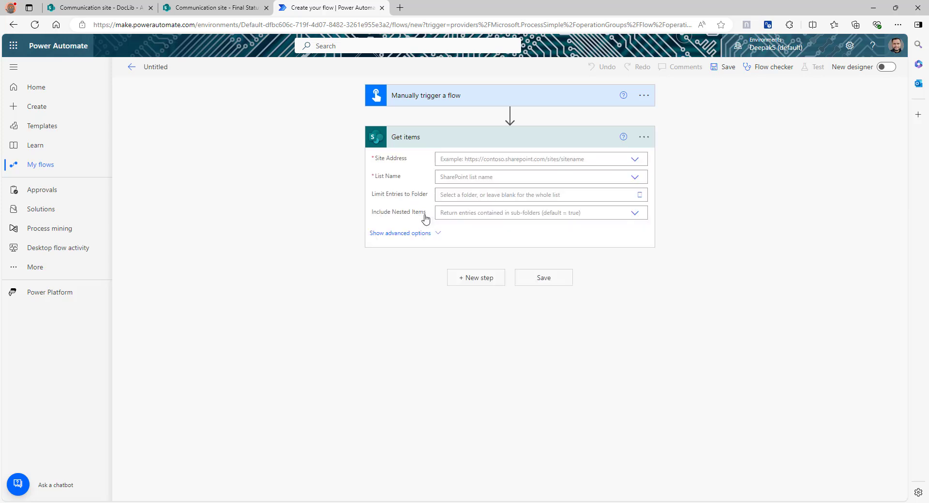
{"action": "left_click", "coordinate": [635, 160]}
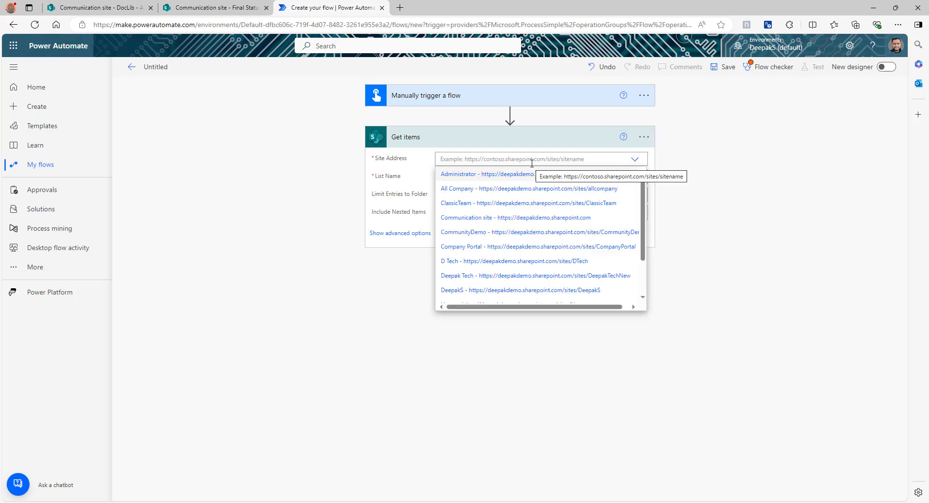
{"action": "left_click", "coordinate": [466, 218]}
Set the Get items List Name to the custom value DocLib and start another step
{"action": "left_click", "coordinate": [634, 178]}
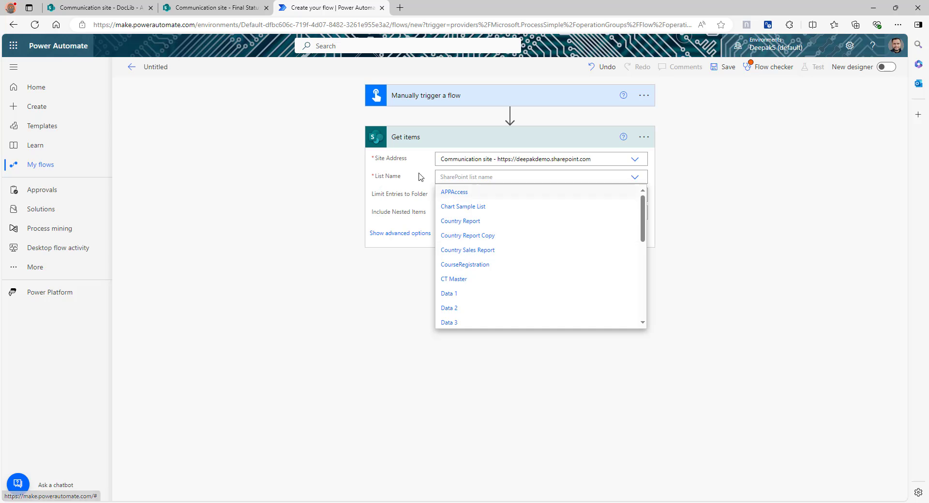
{"action": "scroll", "coordinate": [513, 231], "scroll_direction": "down", "scroll_amount": 5}
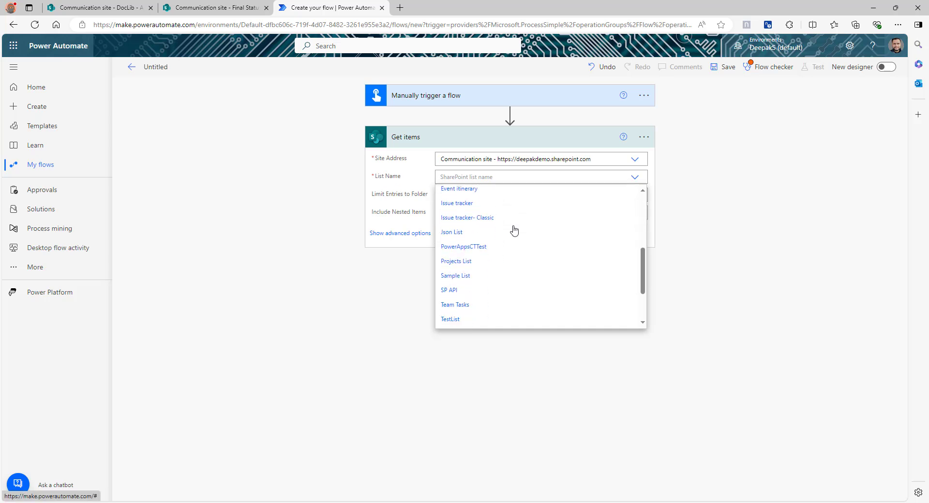
{"action": "scroll", "coordinate": [516, 235], "scroll_direction": "up", "scroll_amount": 5}
{"action": "scroll", "coordinate": [515, 234], "scroll_direction": "down", "scroll_amount": 10}
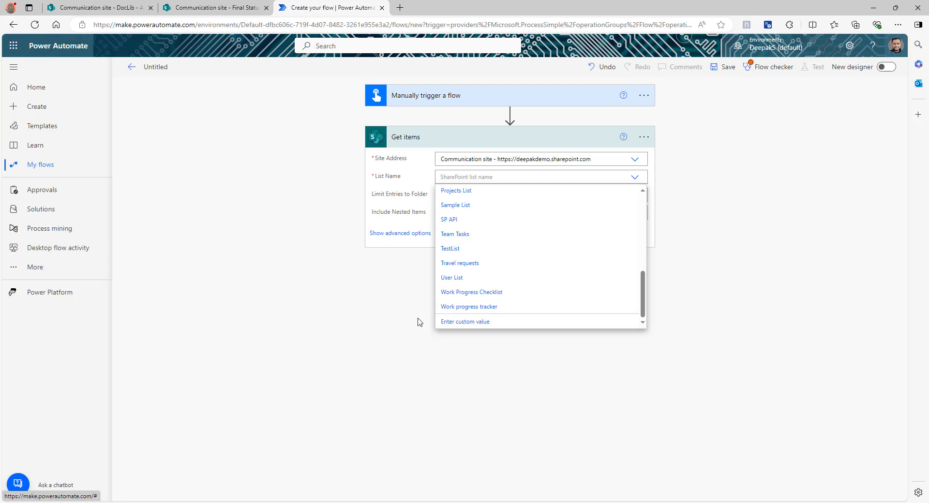
{"action": "left_click", "coordinate": [454, 323]}
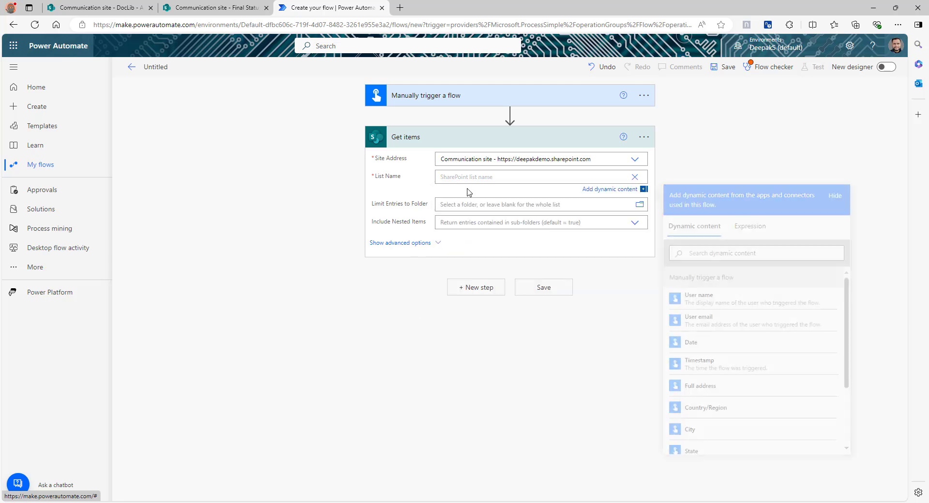
{"action": "left_click", "coordinate": [460, 179]}
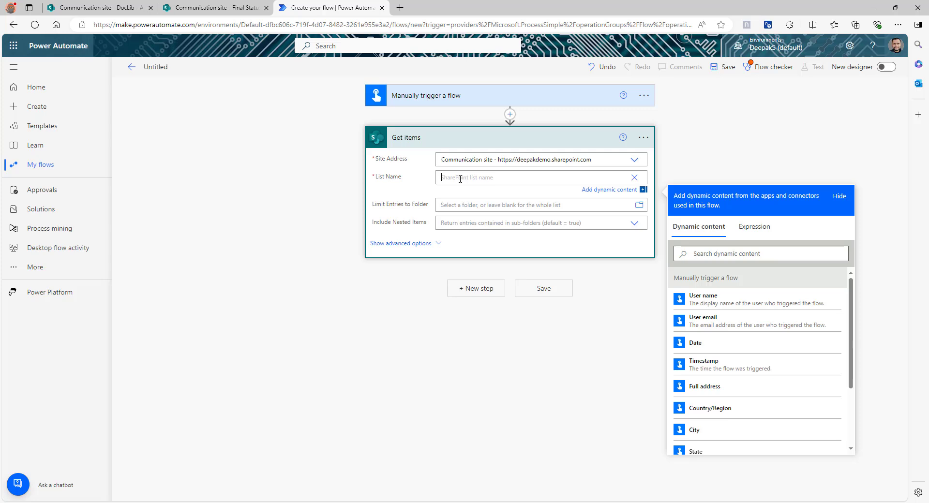
{"action": "type", "text": "DocLib"}
{"action": "left_click", "coordinate": [353, 363]}
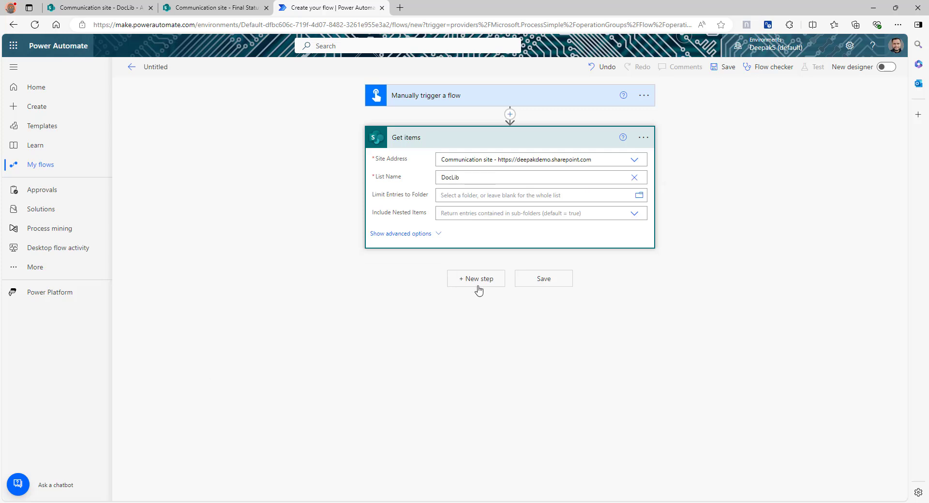
{"action": "left_click", "coordinate": [476, 281]}
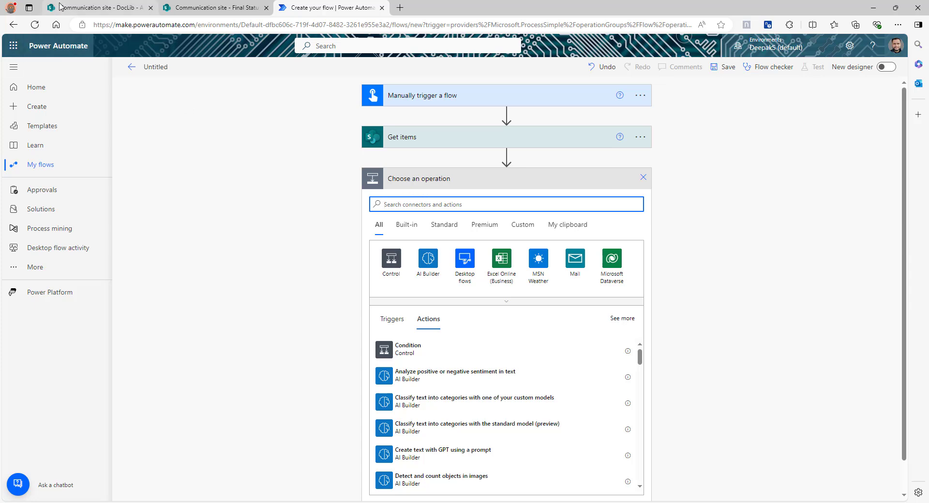
Add a Send an HTTP request to SharePoint action with Site Address set to Communication site
{"action": "left_click", "coordinate": [96, 7]}
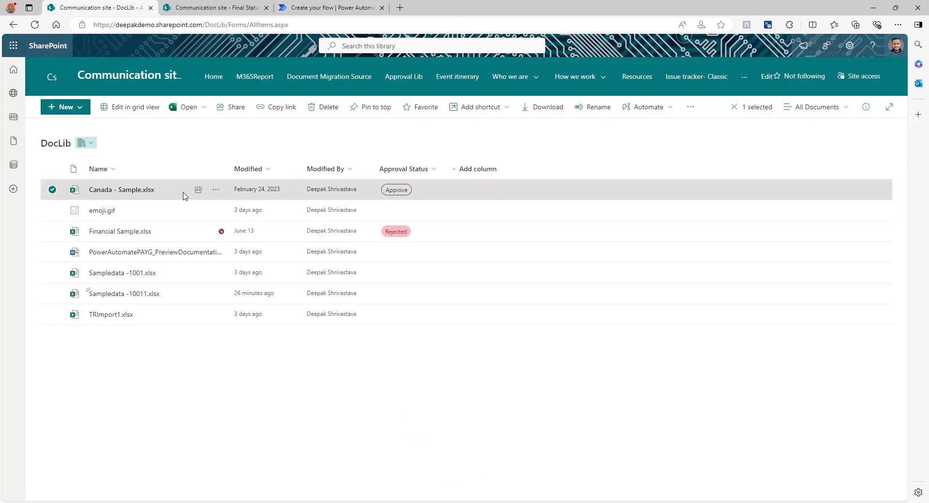
{"action": "left_click", "coordinate": [216, 189]}
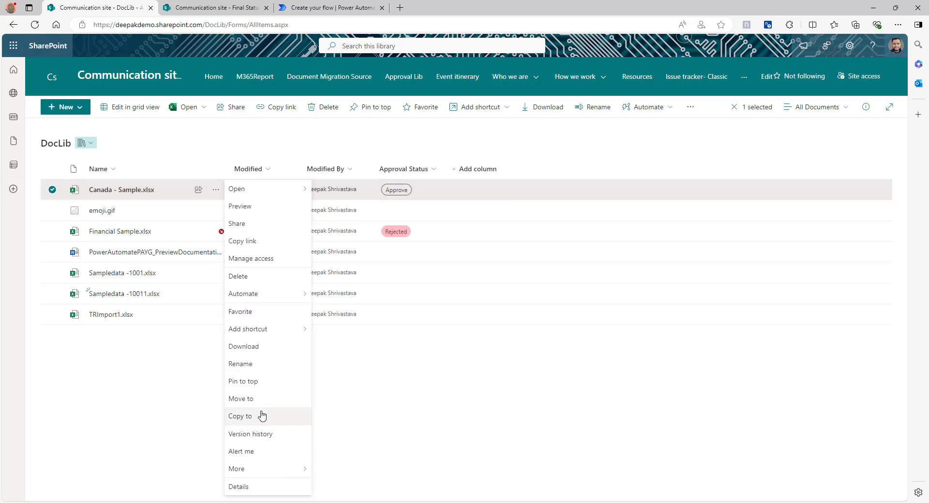
{"action": "left_click", "coordinate": [329, 7]}
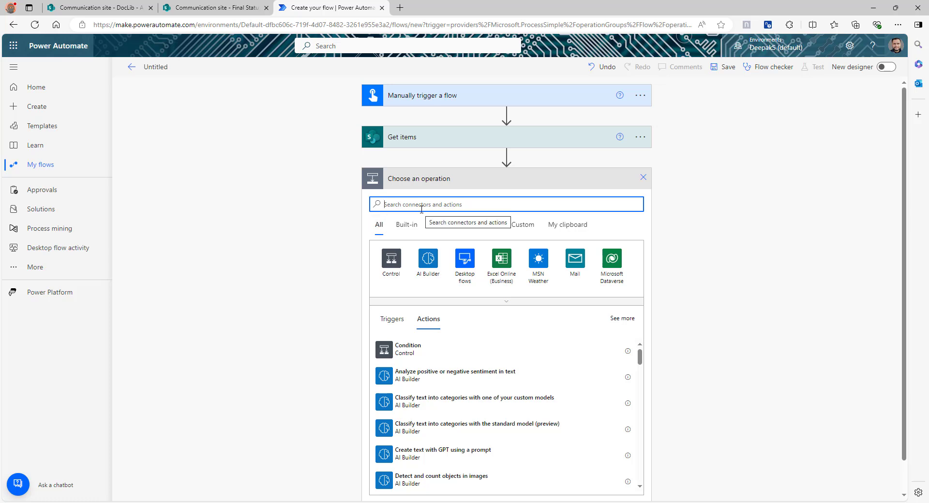
{"action": "type", "text": "http"}
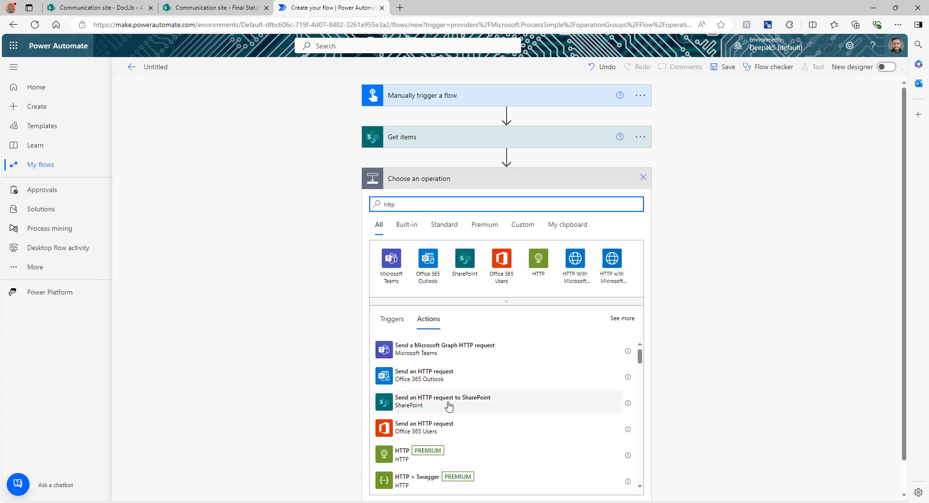
{"action": "left_click", "coordinate": [449, 406]}
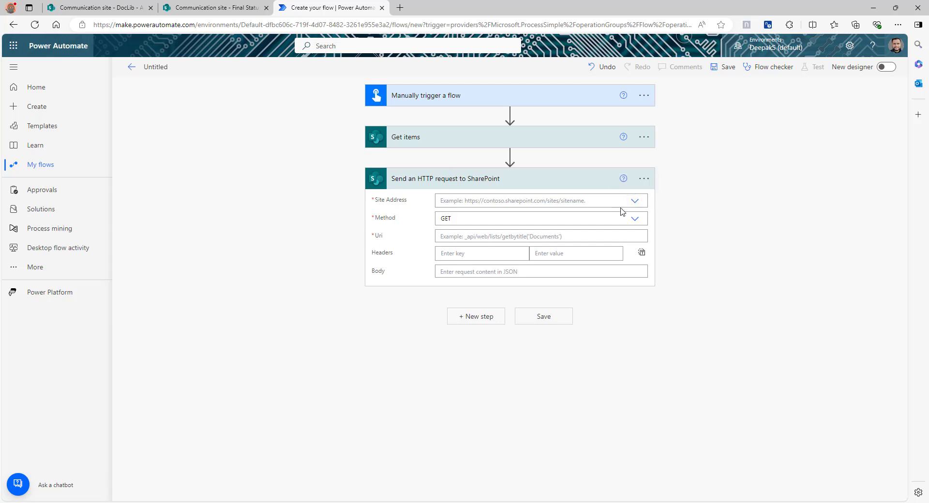
{"action": "left_click", "coordinate": [635, 200]}
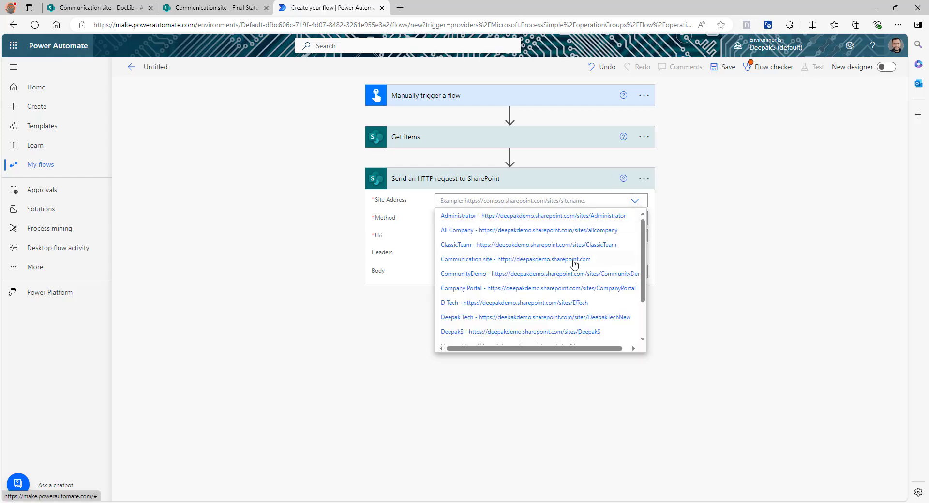
{"action": "left_click", "coordinate": [460, 258]}
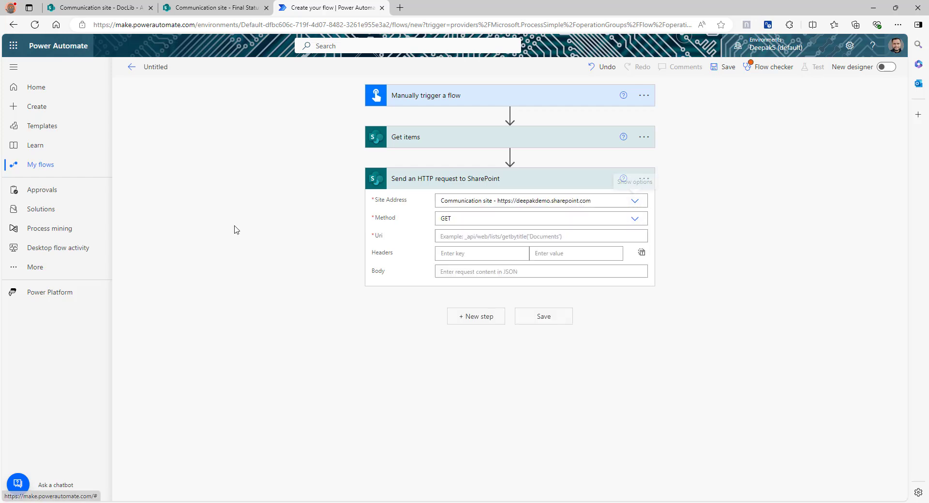
Set the request Method to POST and the Uri to _api/site/CreateCopyJobs
{"action": "left_click", "coordinate": [636, 219]}
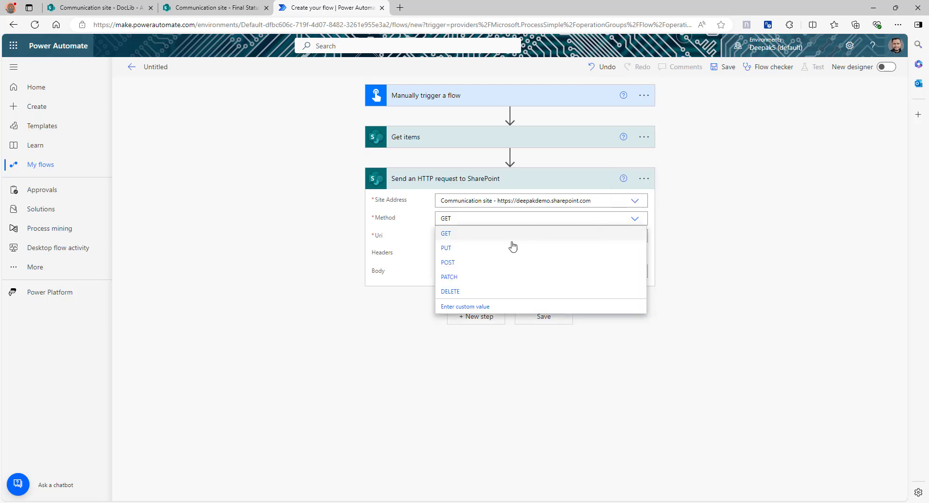
{"action": "left_click", "coordinate": [477, 264]}
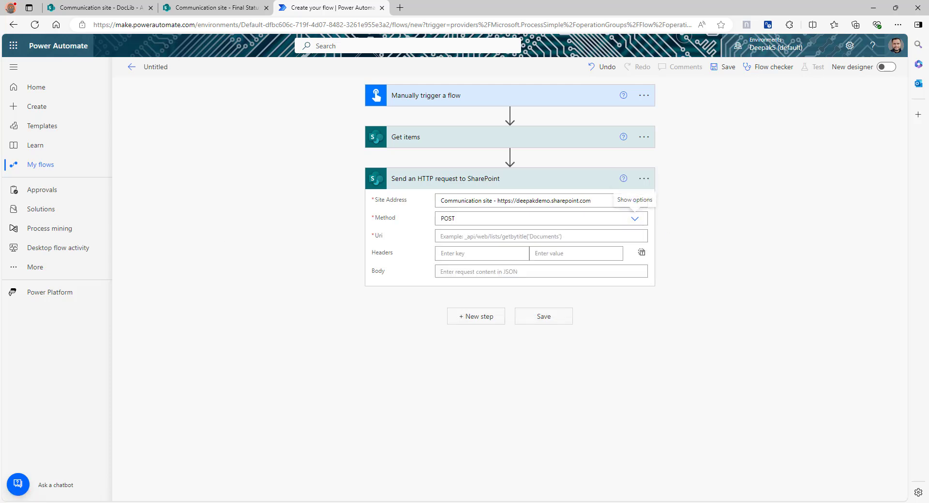
{"action": "left_click", "coordinate": [529, 236]}
{"action": "type", "text": "_api/site/CreateCopyJobs"}
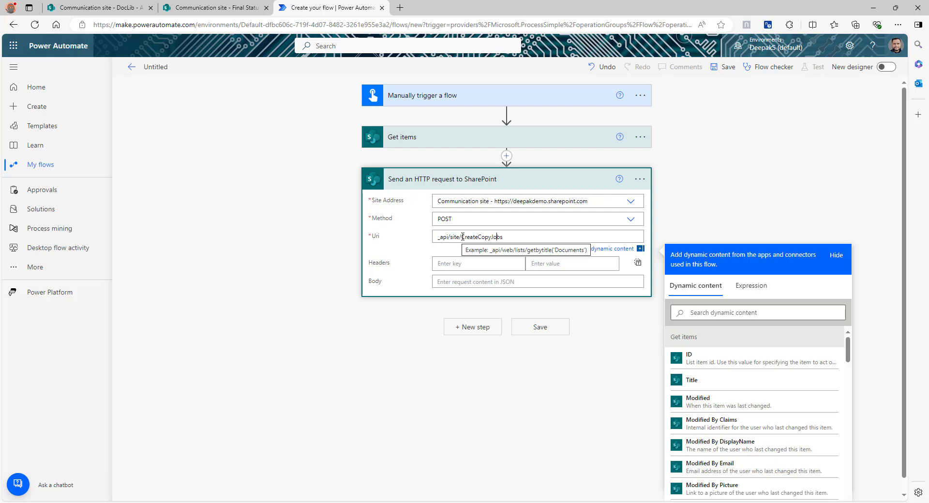
{"action": "left_click_drag", "start_coordinate": [462, 237], "coordinate": [503, 236]}
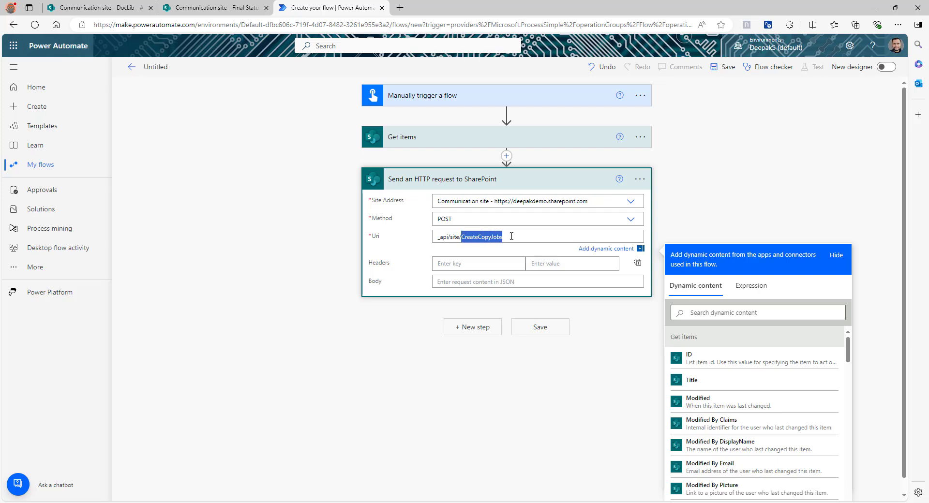
{"action": "left_click", "coordinate": [493, 237]}
{"action": "double_click", "coordinate": [482, 238]}
{"action": "left_click", "coordinate": [476, 237]}
{"action": "left_click", "coordinate": [77, 3]}
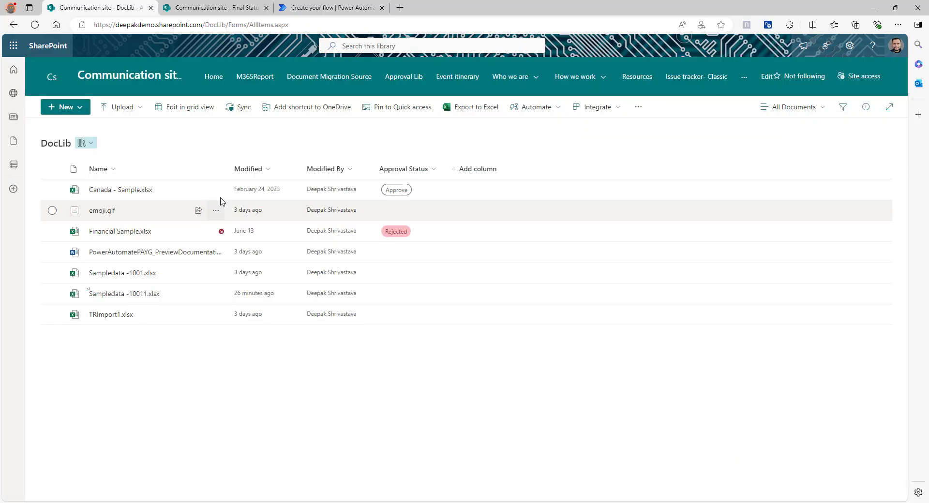
{"action": "mouse_move", "coordinate": [216, 187]}
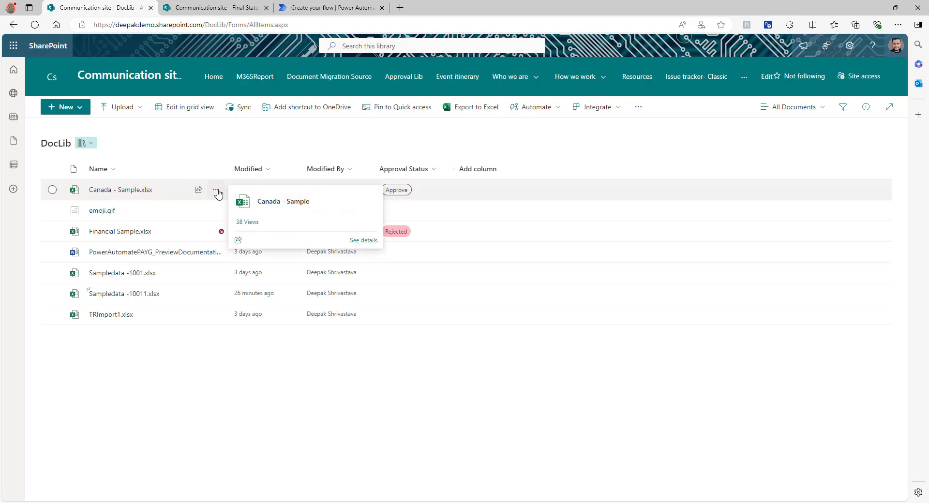
{"action": "left_click", "coordinate": [217, 193]}
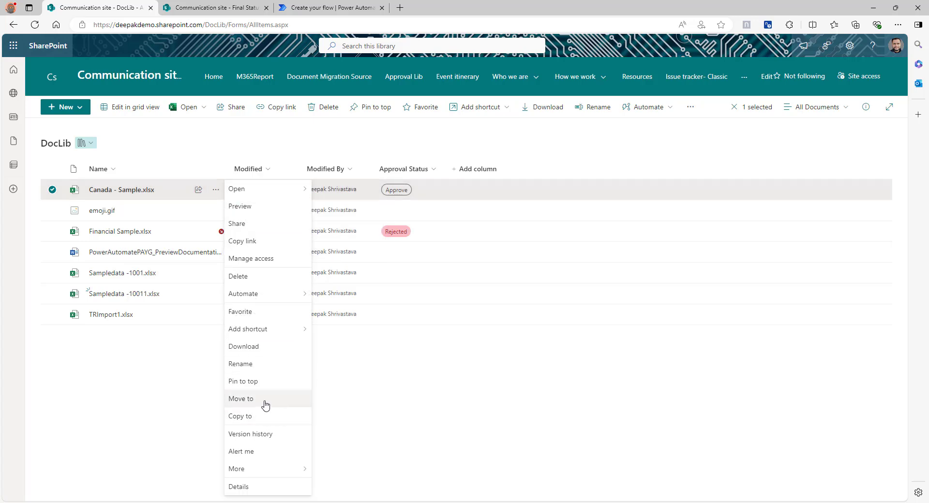
{"action": "left_click", "coordinate": [326, 8]}
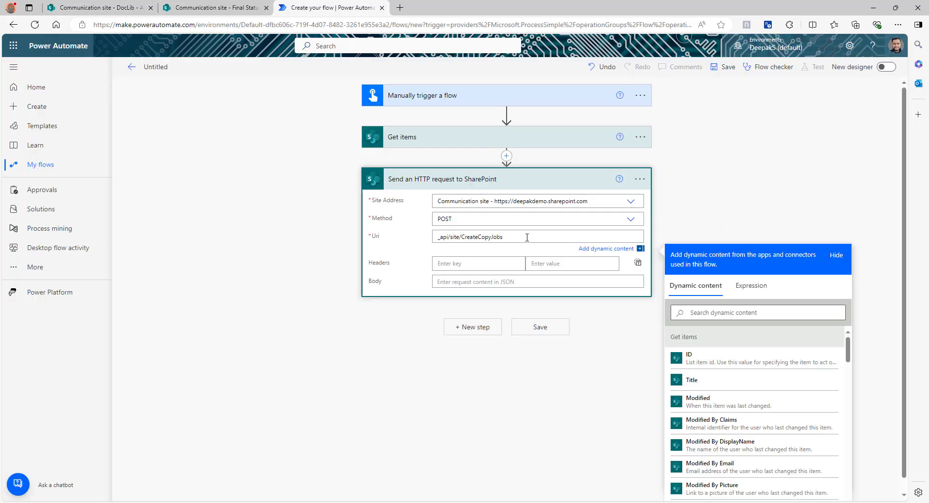
{"action": "left_click_drag", "start_coordinate": [527, 238], "coordinate": [434, 236]}
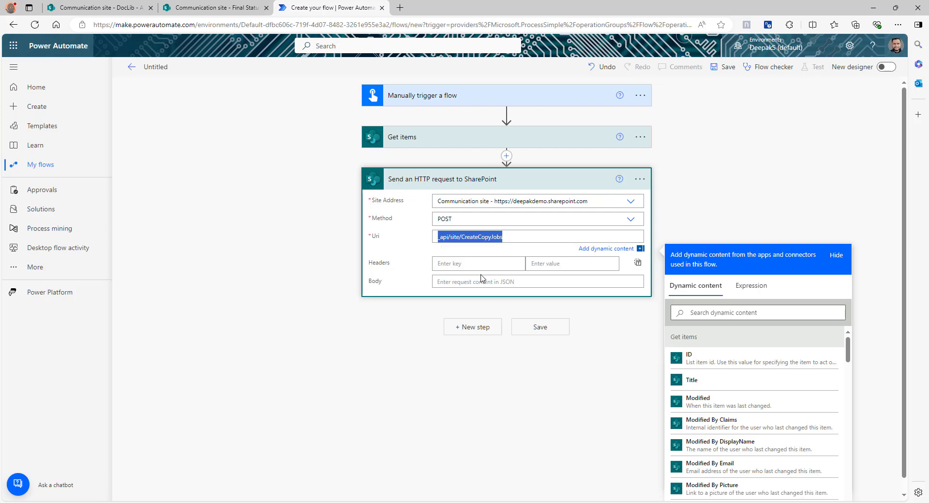
{"action": "left_click", "coordinate": [111, 6]}
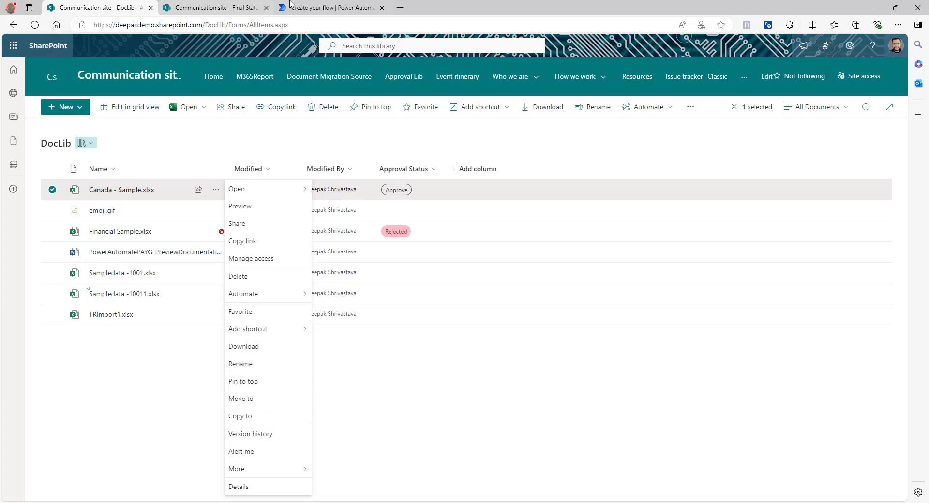
{"action": "left_click", "coordinate": [329, 8]}
{"action": "left_click", "coordinate": [512, 238]}
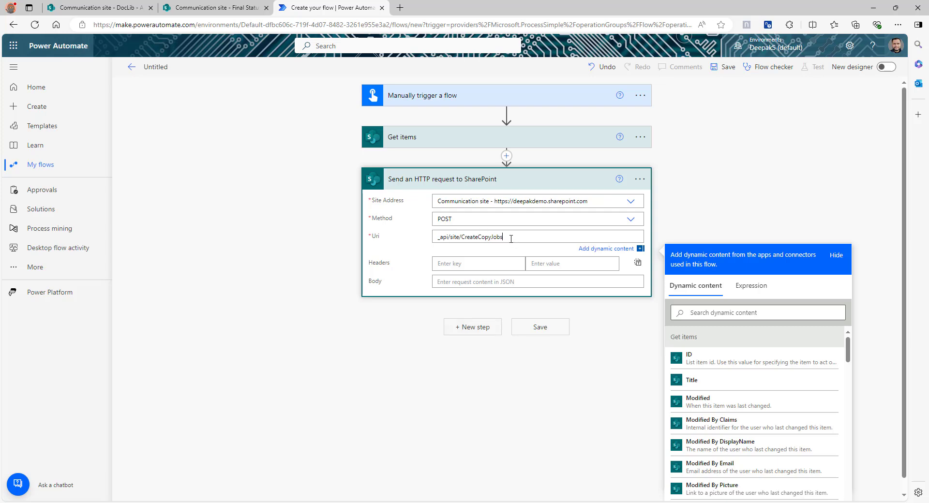
{"action": "left_click_drag", "start_coordinate": [511, 239], "coordinate": [434, 237]}
Paste the CreateCopyJobs JSON into the Body and remove the {FullPath} token from the source URL
{"action": "left_click", "coordinate": [467, 283]}
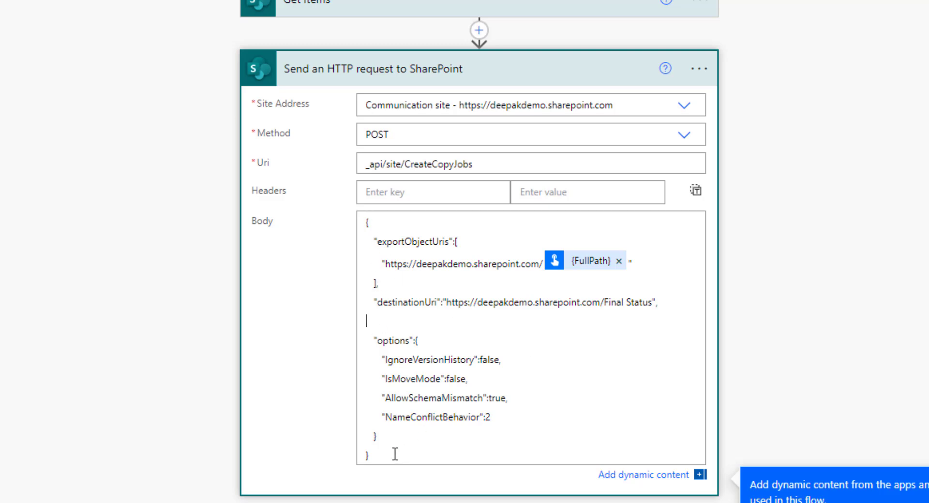
{"action": "left_click_drag", "start_coordinate": [393, 454], "coordinate": [334, 219]}
{"action": "left_click", "coordinate": [603, 368]}
{"action": "left_click", "coordinate": [619, 261]}
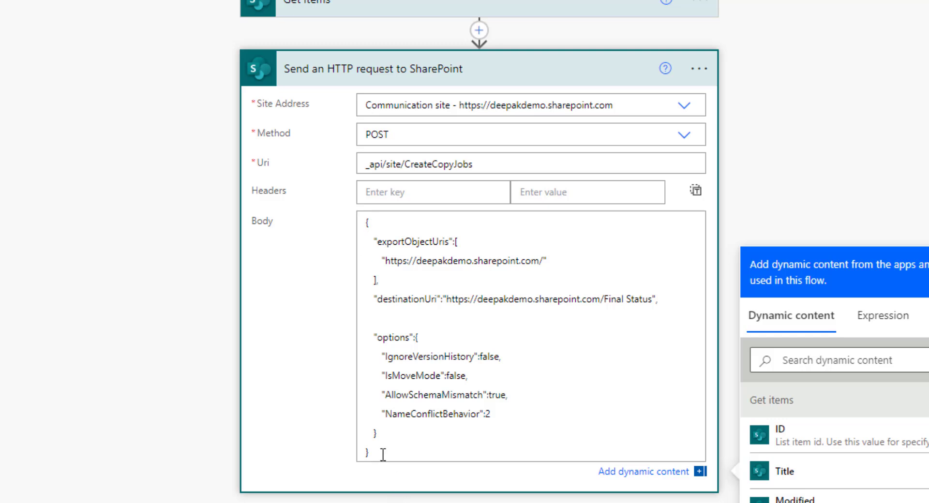
Review the exportObjectUris entry and select the source site URL in the body
{"action": "double_click", "coordinate": [404, 244]}
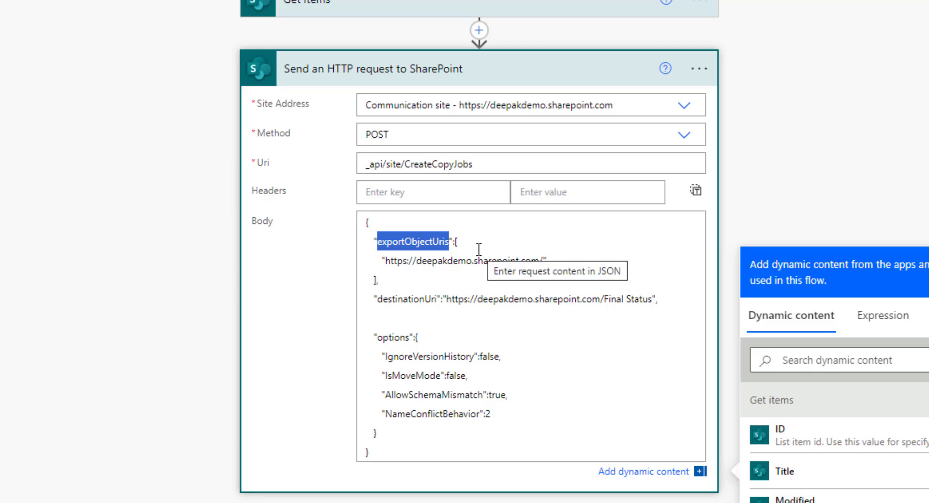
{"action": "left_click", "coordinate": [379, 280]}
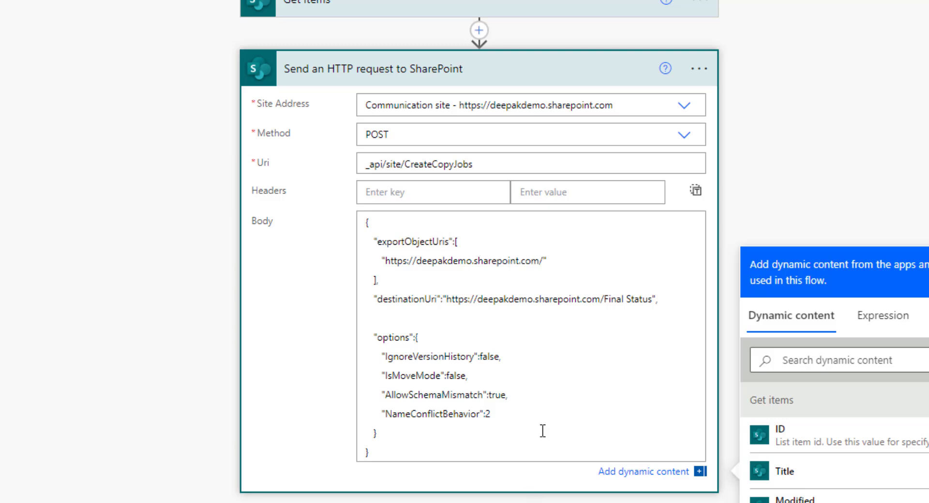
{"action": "double_click", "coordinate": [411, 242]}
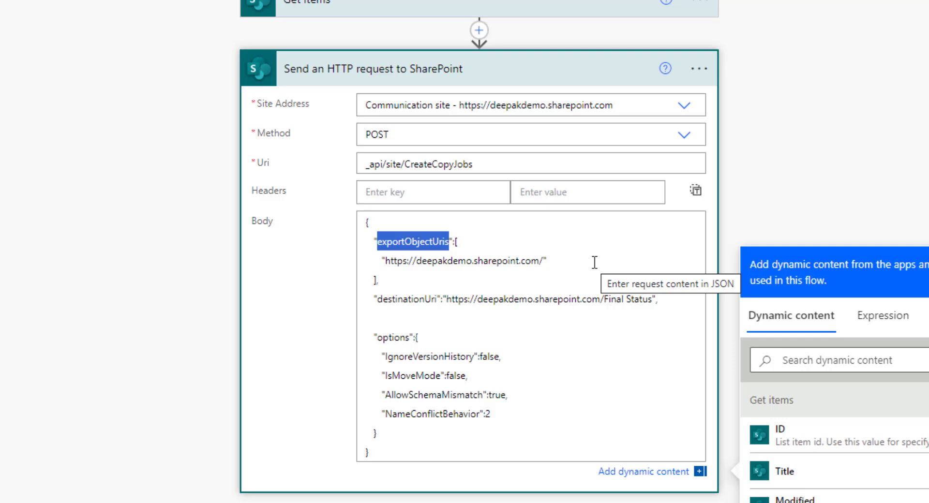
{"action": "left_click_drag", "start_coordinate": [463, 241], "coordinate": [456, 243]}
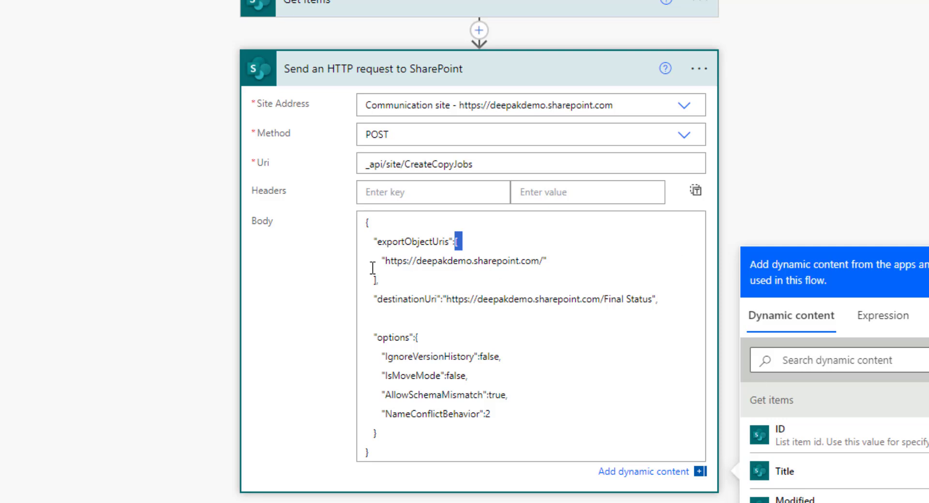
{"action": "left_click_drag", "start_coordinate": [386, 264], "coordinate": [546, 264]}
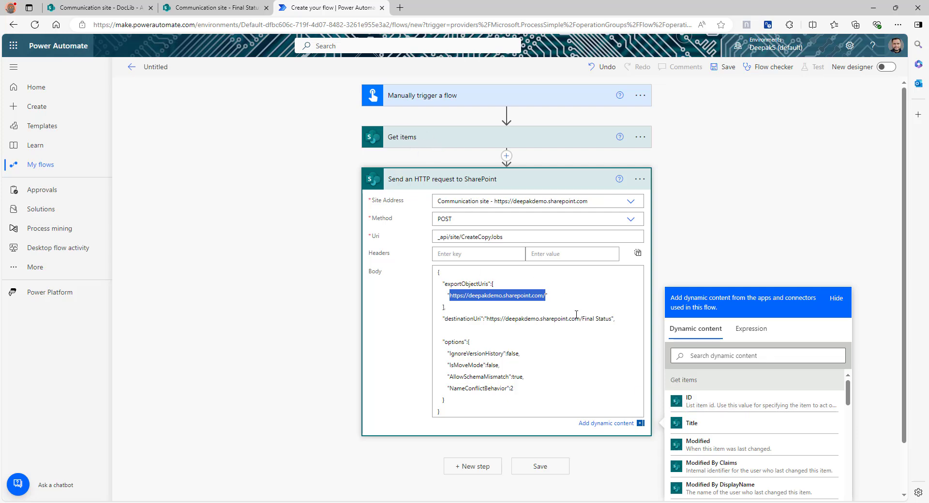
Append the Full Path dynamic token to the source site URL, wrapping the HTTP action in Apply to each
{"action": "left_click", "coordinate": [538, 295]}
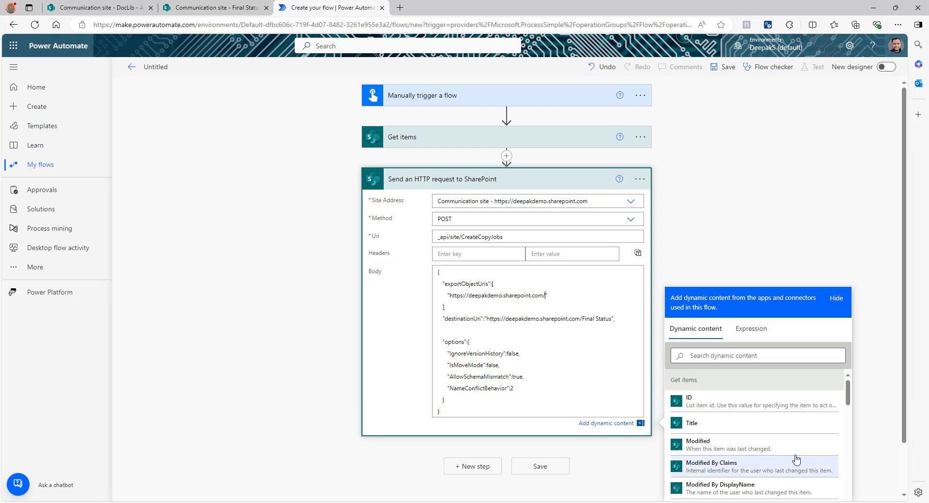
{"action": "scroll", "coordinate": [794, 433], "scroll_direction": "down", "scroll_amount": 4}
{"action": "scroll", "coordinate": [774, 436], "scroll_direction": "down", "scroll_amount": 2}
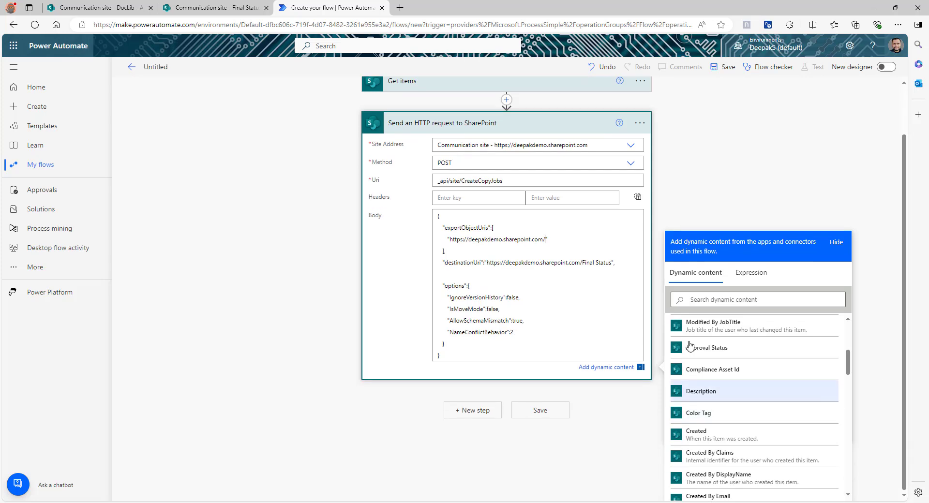
{"action": "scroll", "coordinate": [764, 358], "scroll_direction": "up", "scroll_amount": 5}
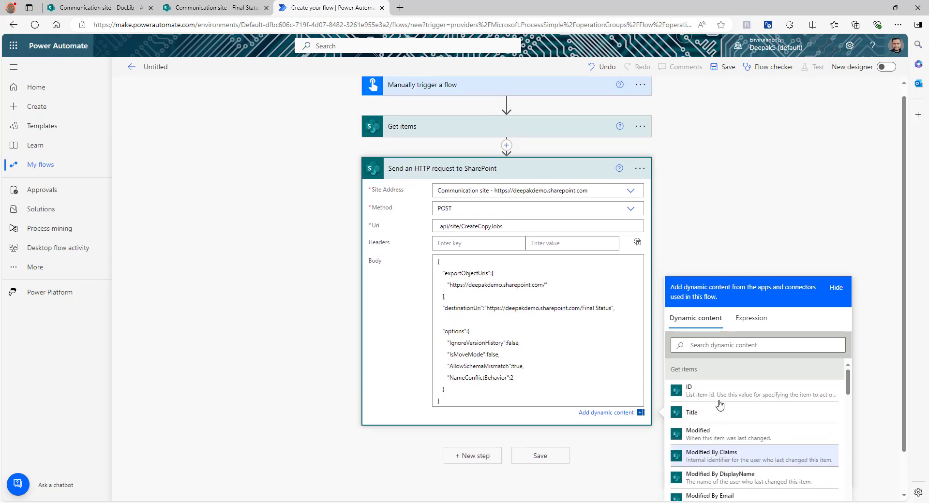
{"action": "scroll", "coordinate": [882, 422], "scroll_direction": "down", "scroll_amount": 1}
{"action": "scroll", "coordinate": [741, 411], "scroll_direction": "down", "scroll_amount": 8}
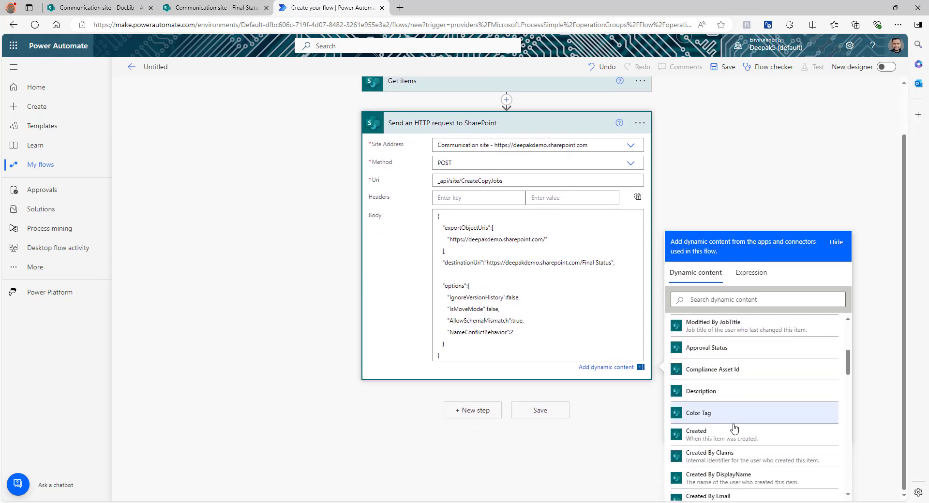
{"action": "scroll", "coordinate": [734, 429], "scroll_direction": "down", "scroll_amount": 6}
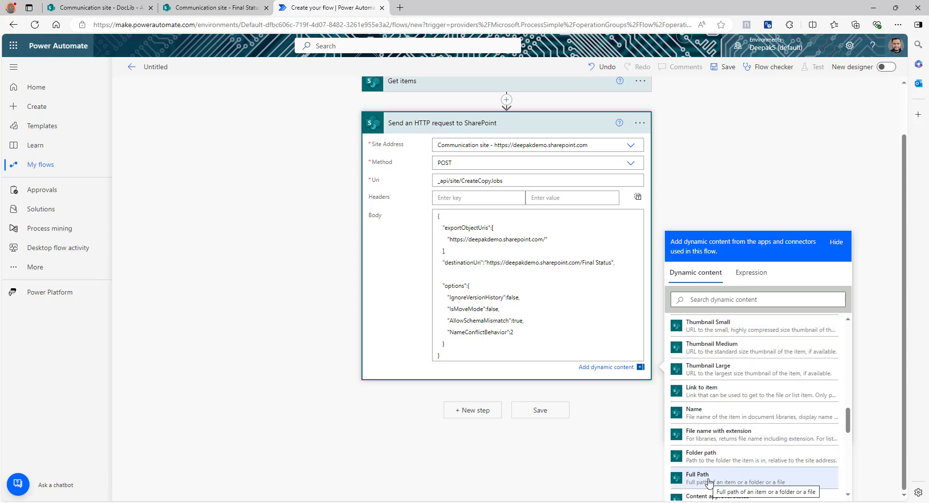
{"action": "left_click", "coordinate": [738, 479]}
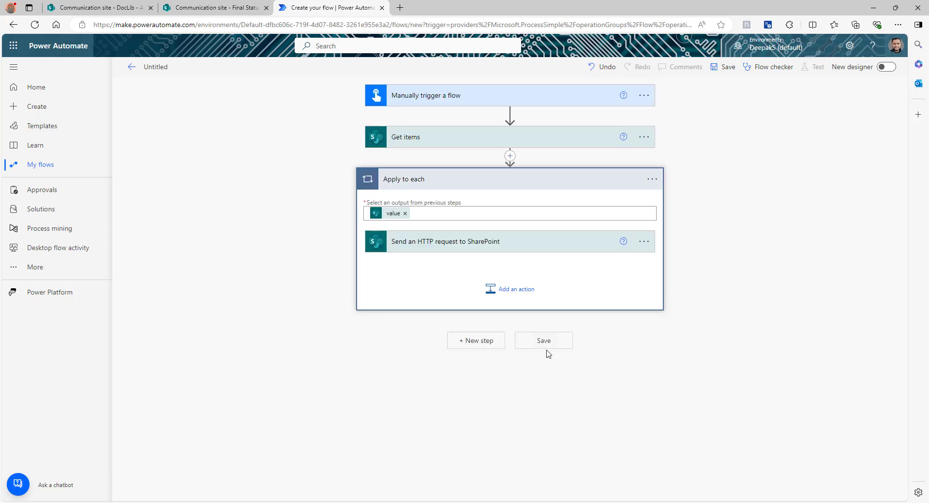
{"action": "left_click", "coordinate": [525, 251]}
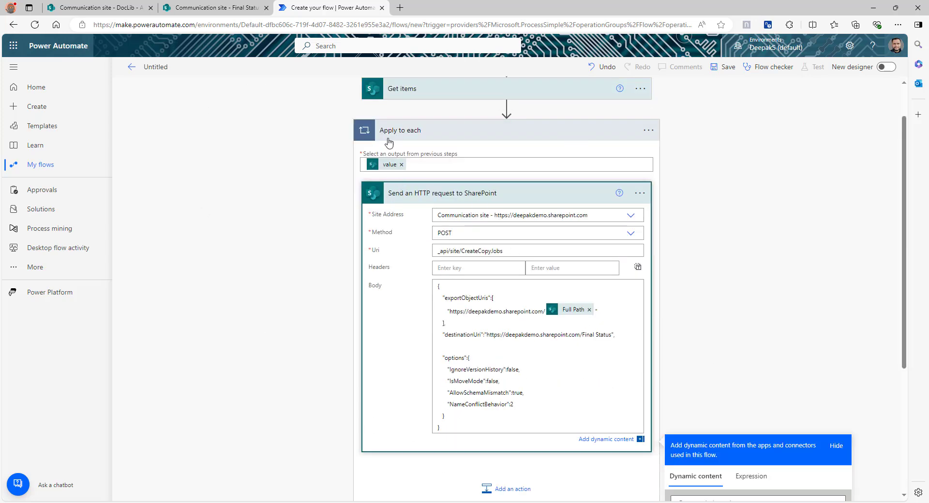
{"action": "scroll", "coordinate": [451, 262], "scroll_direction": "up", "scroll_amount": 1}
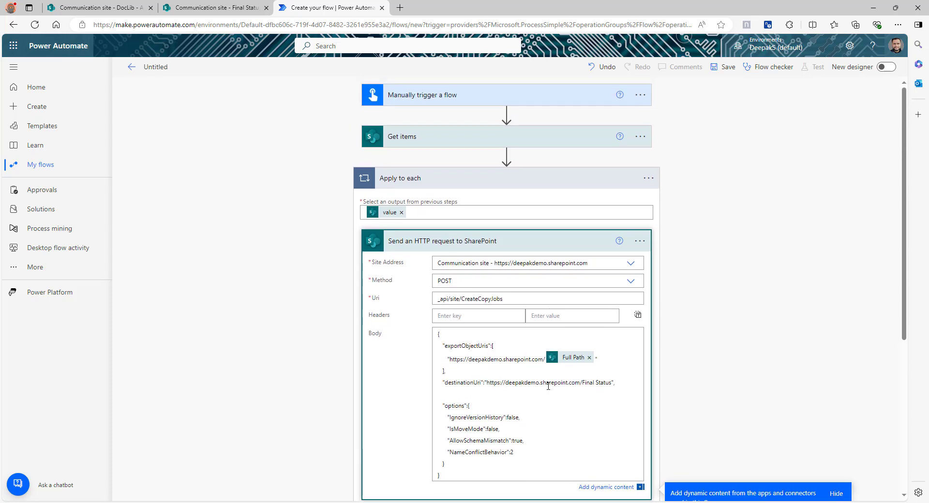
{"action": "scroll", "coordinate": [544, 385], "scroll_direction": "down", "scroll_amount": 1}
{"action": "mouse_move", "coordinate": [574, 316]}
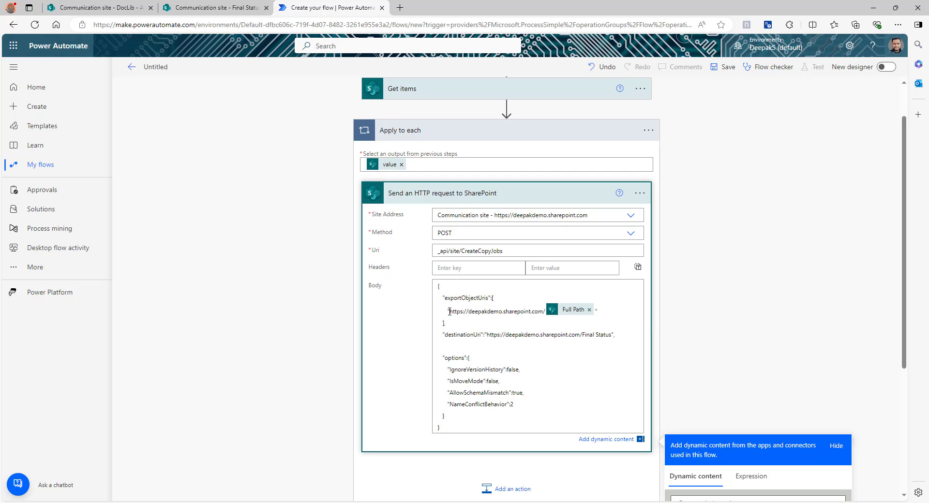
Check that destinationUri in the request body points to the Final Status library URL
{"action": "left_click", "coordinate": [107, 7]}
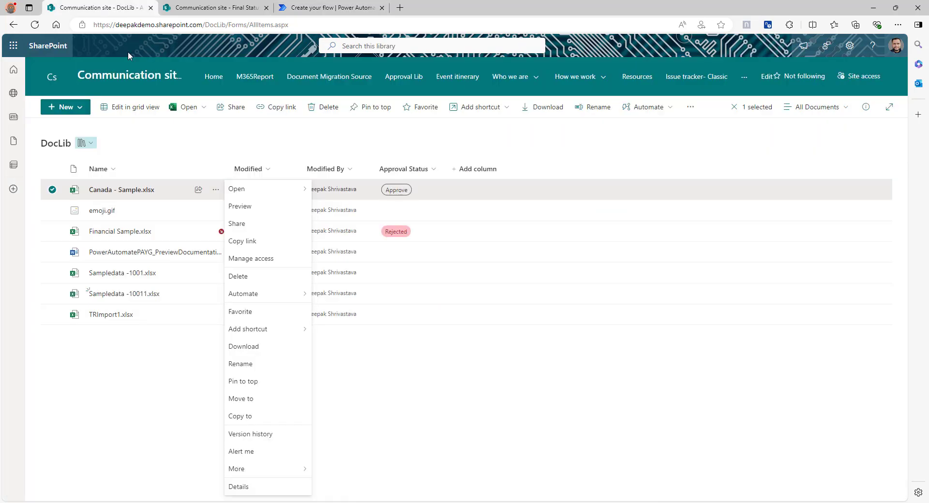
{"action": "left_click", "coordinate": [148, 305]}
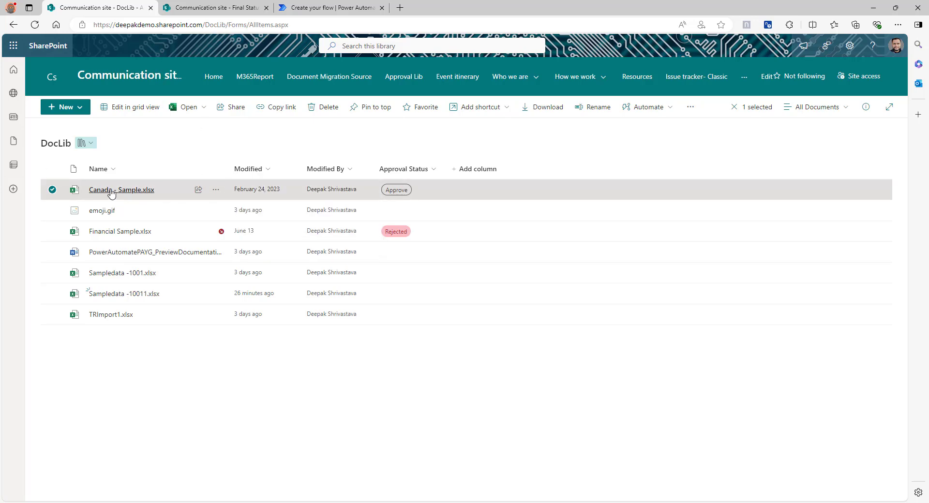
{"action": "left_click", "coordinate": [364, 6]}
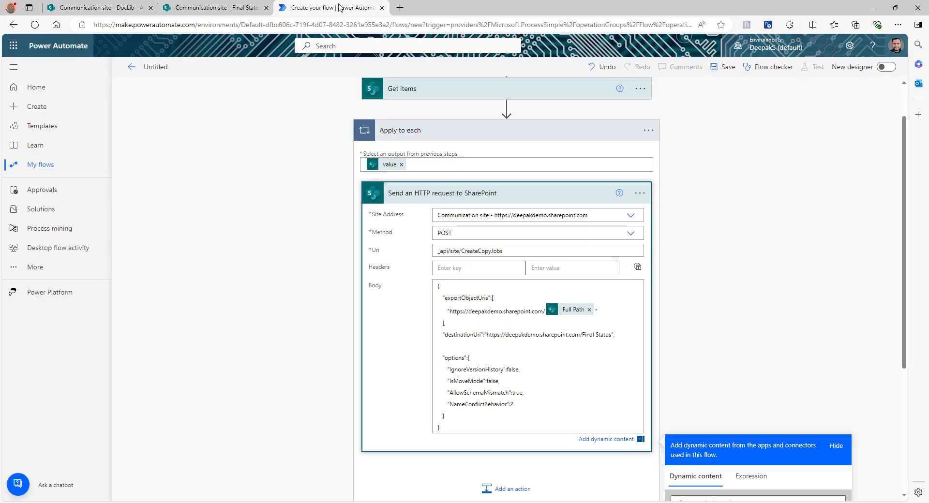
{"action": "double_click", "coordinate": [459, 336]}
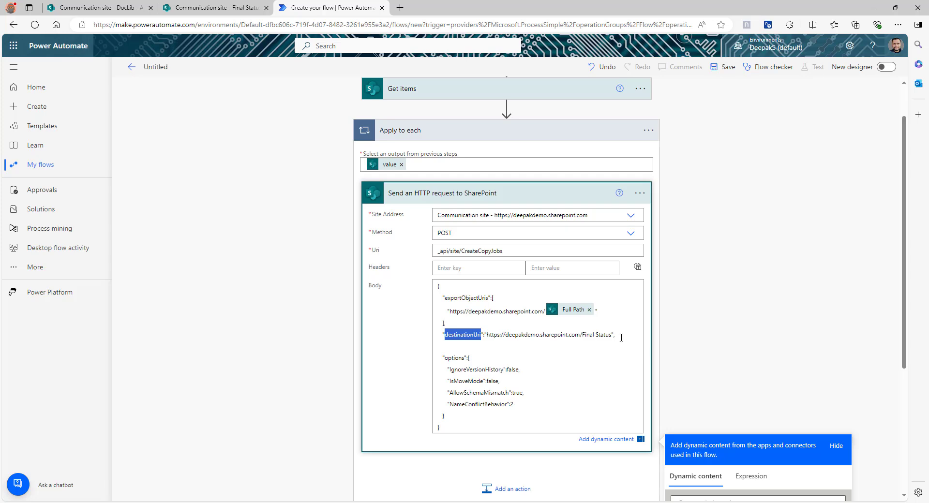
{"action": "left_click_drag", "start_coordinate": [611, 334], "coordinate": [490, 333]}
Delete Canada - Sample.xlsx from the Final Status library
{"action": "left_click", "coordinate": [222, 6]}
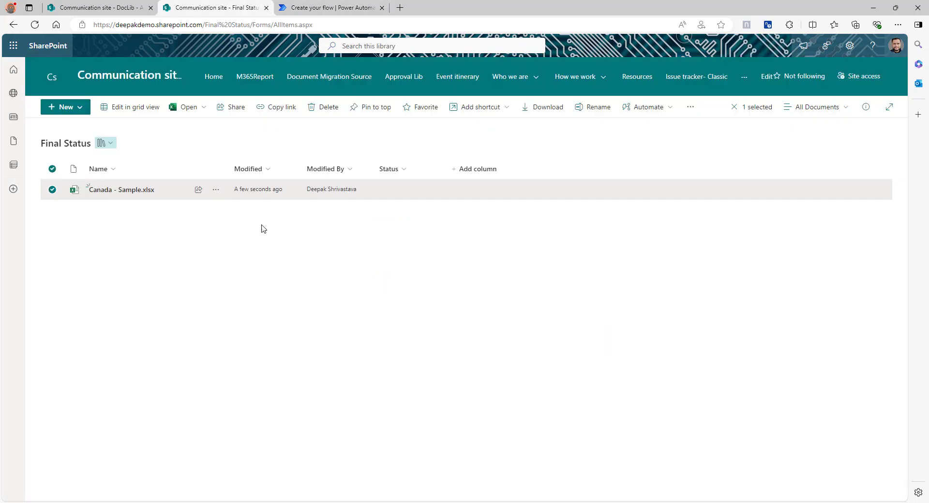
{"action": "key", "text": "Delete"}
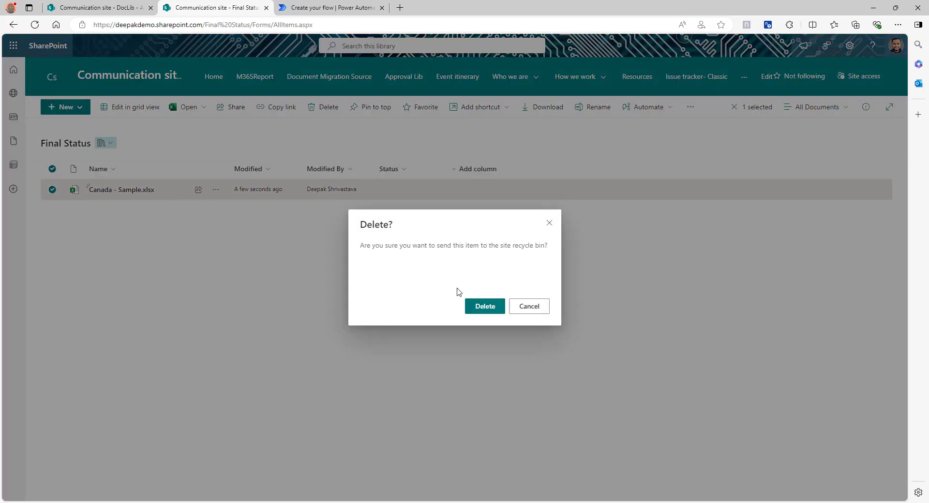
{"action": "left_click", "coordinate": [484, 309]}
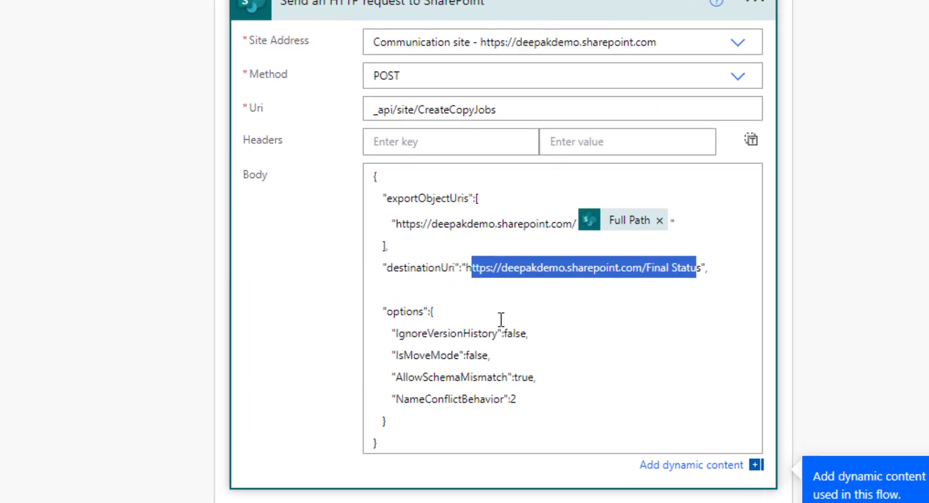
{"action": "left_click", "coordinate": [529, 325]}
{"action": "left_click_drag", "start_coordinate": [381, 306], "coordinate": [518, 404]}
{"action": "left_click", "coordinate": [401, 285]}
{"action": "double_click", "coordinate": [397, 308]}
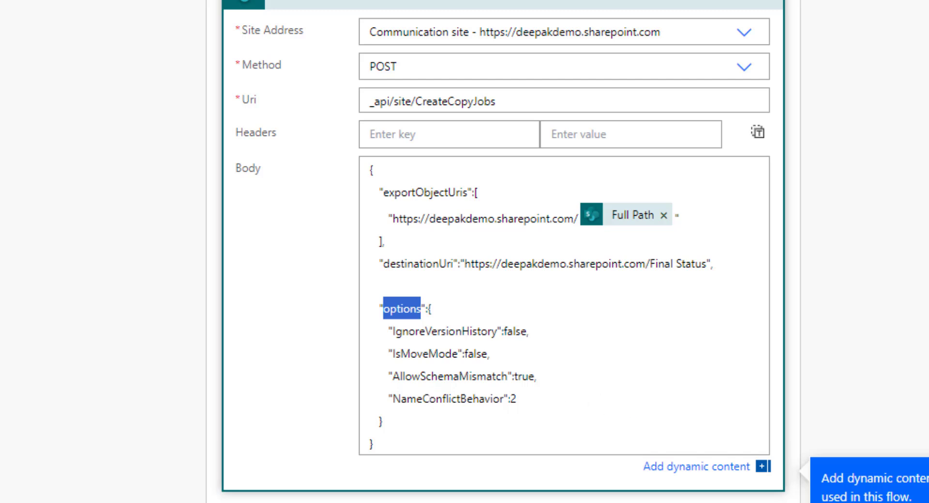
{"action": "double_click", "coordinate": [431, 331]}
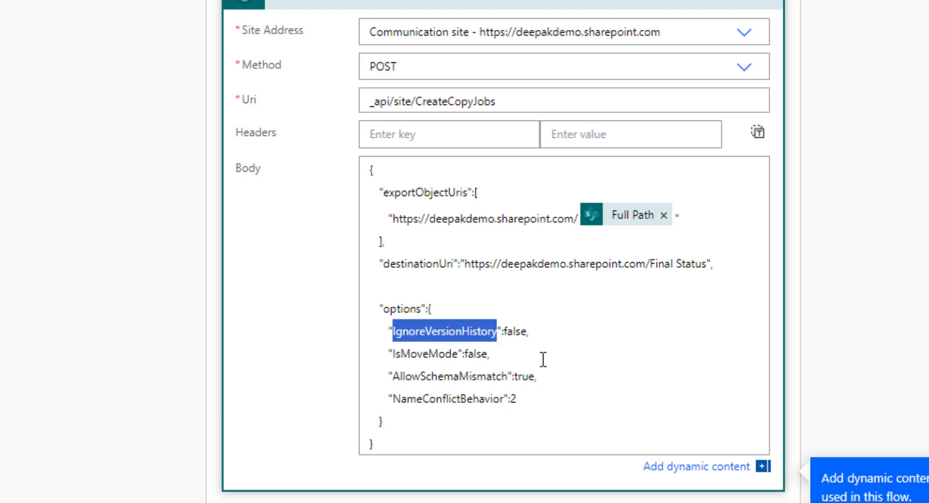
{"action": "double_click", "coordinate": [516, 331]}
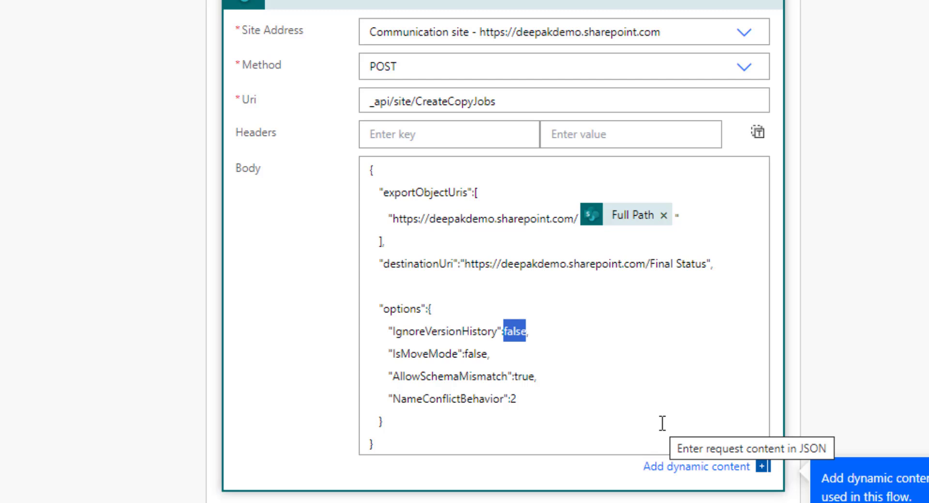
{"action": "left_click_drag", "start_coordinate": [380, 333], "coordinate": [575, 350]}
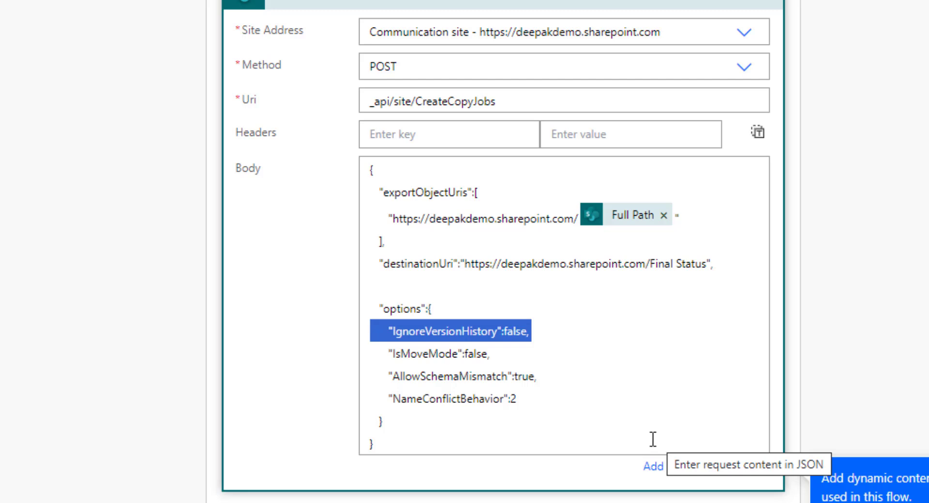
{"action": "left_click", "coordinate": [524, 331]}
{"action": "double_click", "coordinate": [516, 332]}
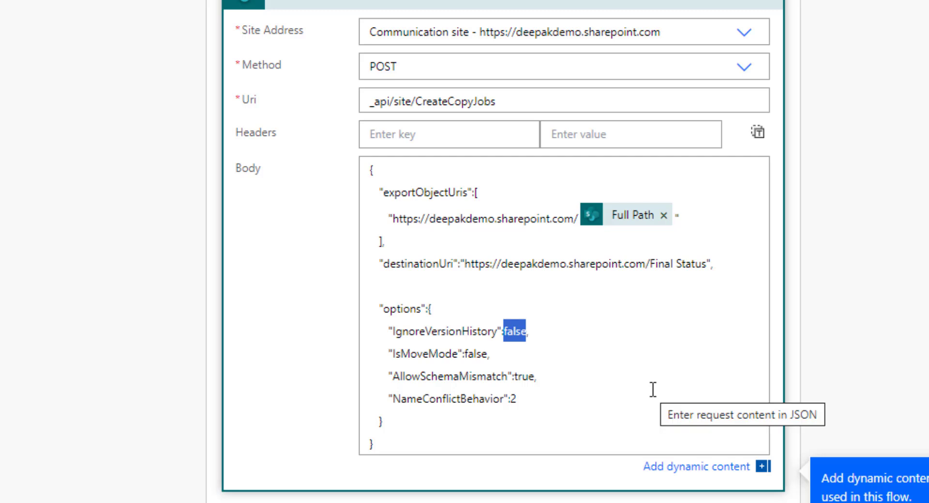
{"action": "double_click", "coordinate": [425, 354]}
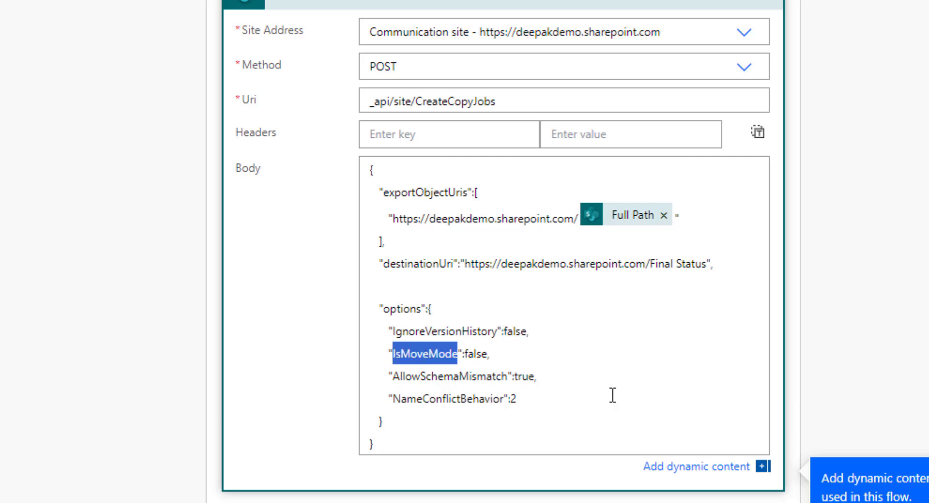
{"action": "double_click", "coordinate": [476, 354]}
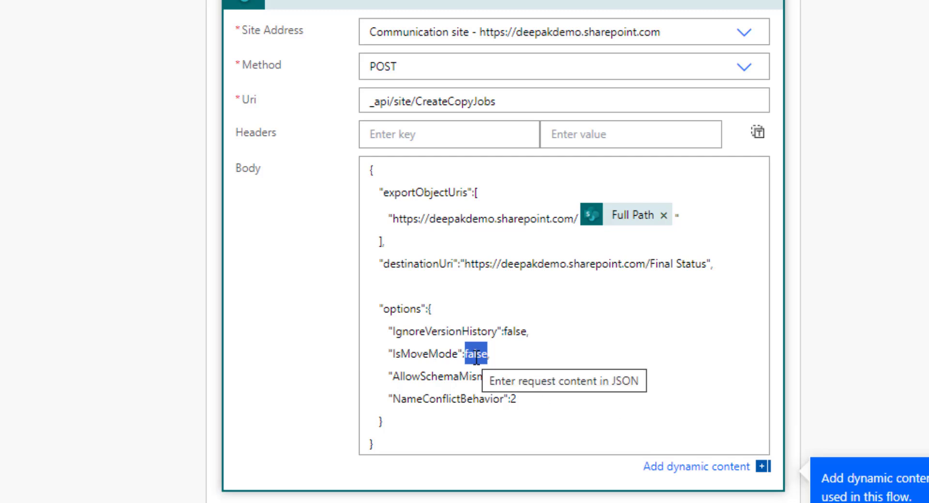
{"action": "double_click", "coordinate": [421, 376]}
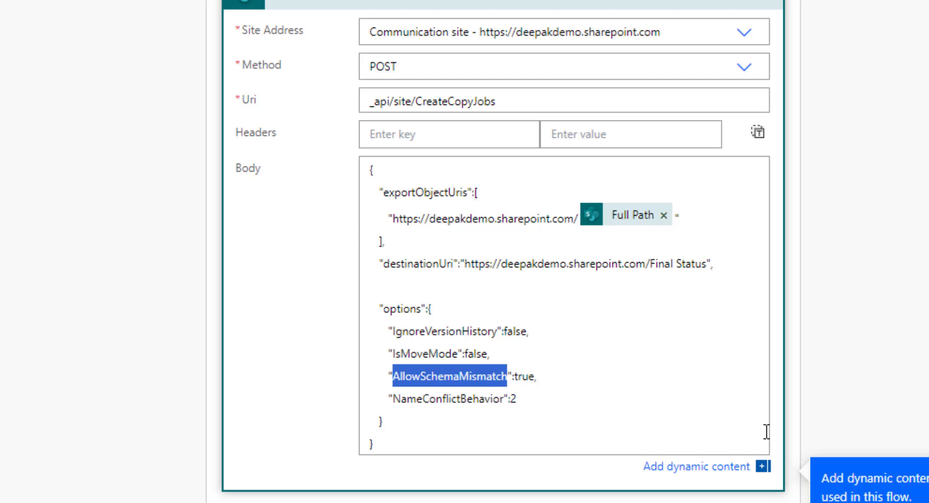
{"action": "left_click", "coordinate": [518, 377]}
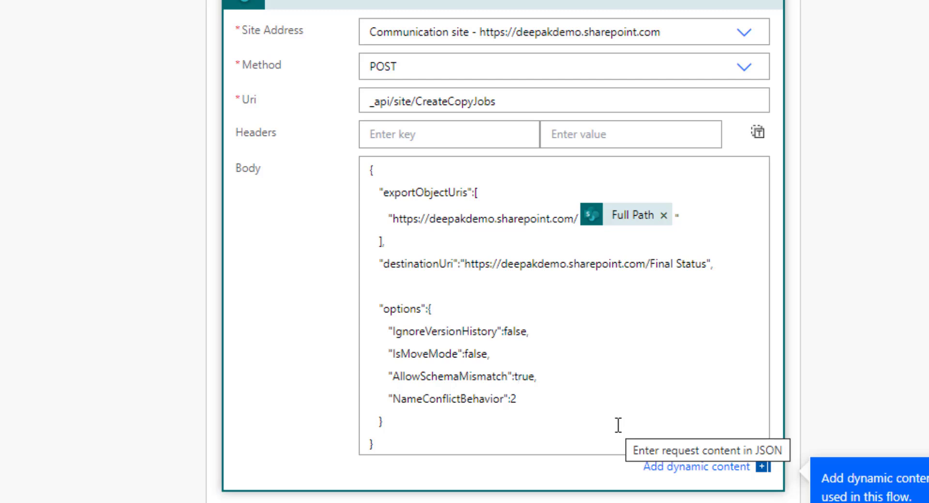
{"action": "double_click", "coordinate": [437, 395]}
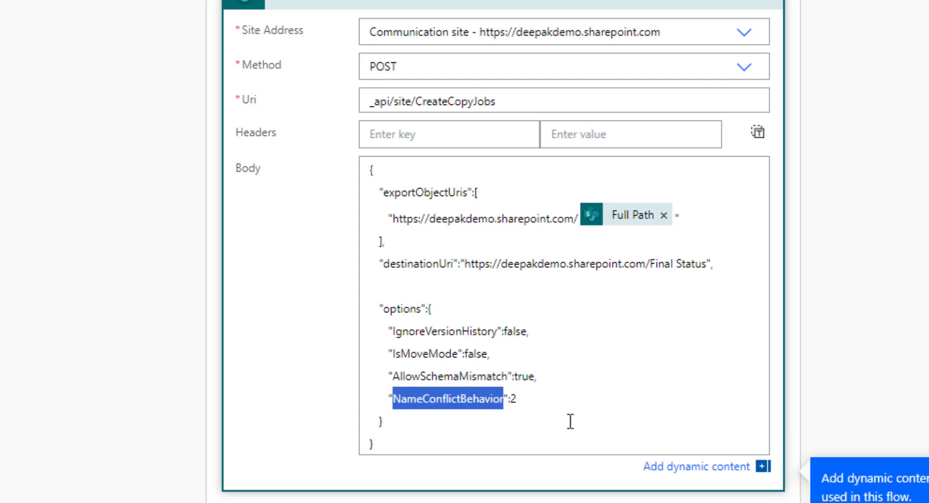
{"action": "double_click", "coordinate": [517, 400]}
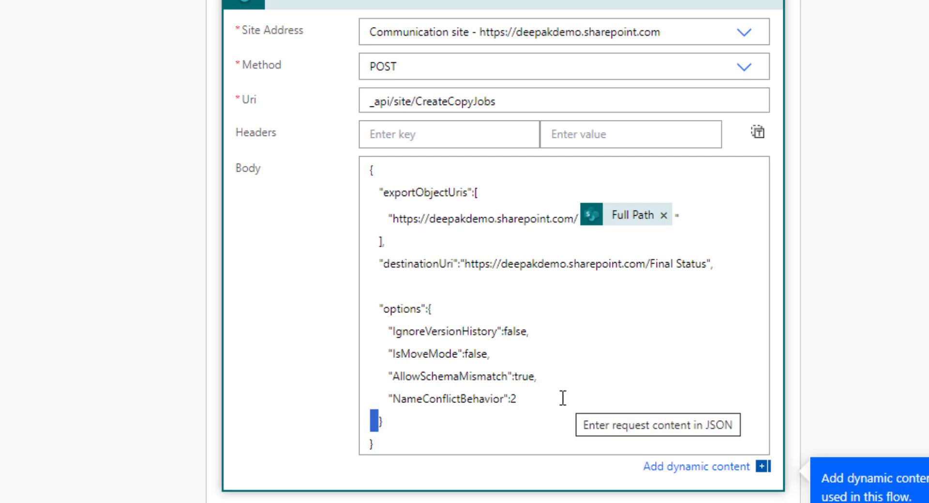
{"action": "left_click", "coordinate": [509, 385]}
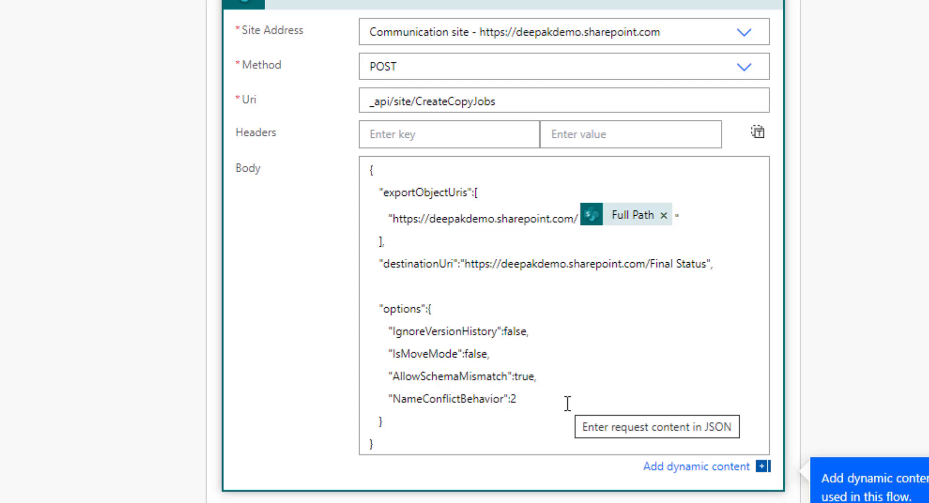
{"action": "double_click", "coordinate": [513, 400]}
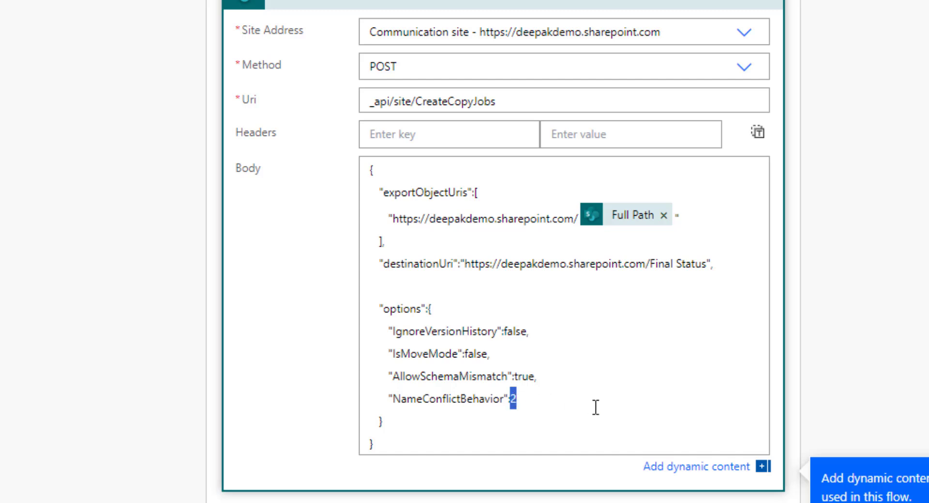
{"action": "left_click", "coordinate": [571, 393]}
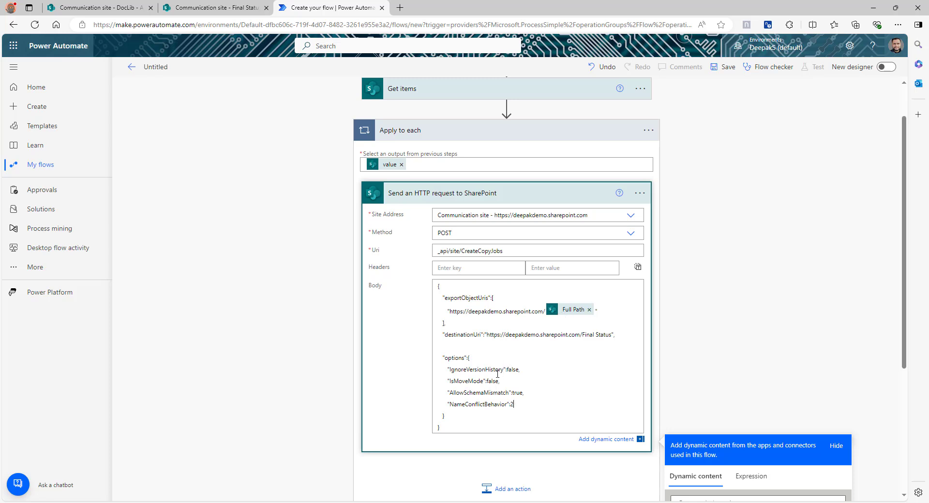
Save the flow and run a manual test, continuing past the SharePoint connection check
{"action": "left_click", "coordinate": [724, 67]}
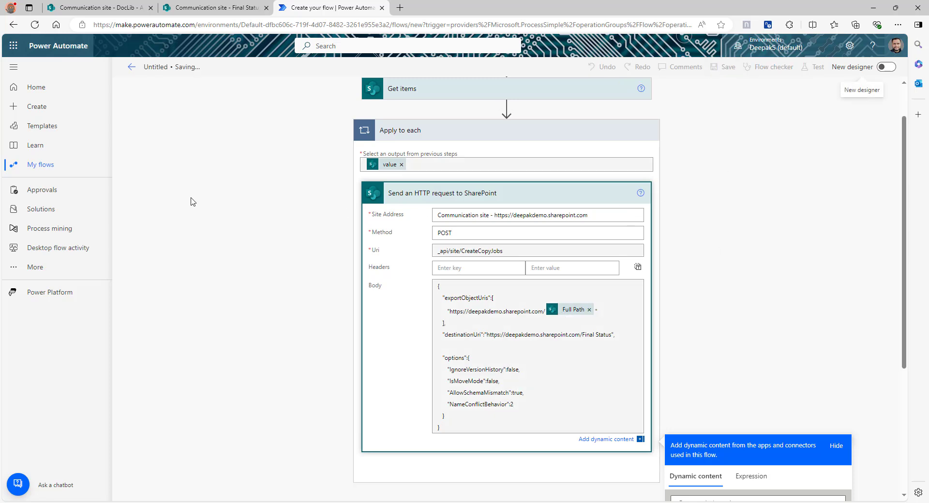
{"action": "left_click", "coordinate": [813, 66]}
{"action": "left_click", "coordinate": [730, 96]}
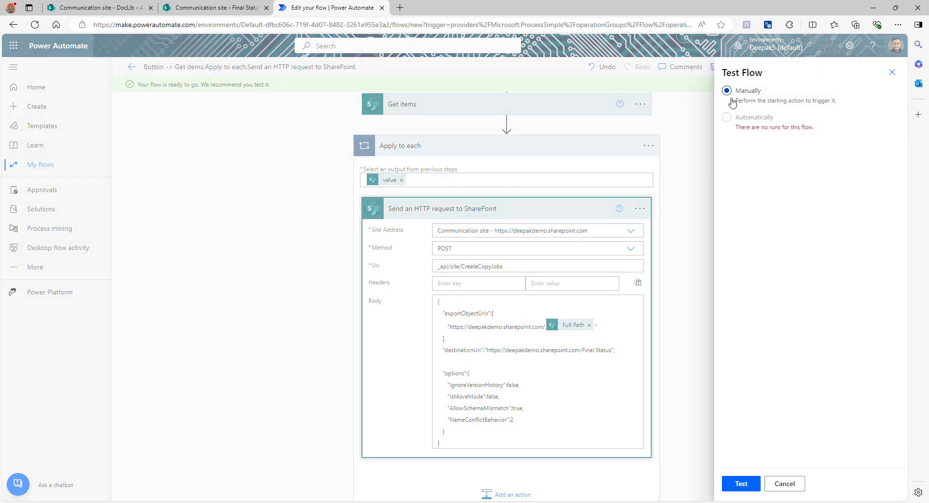
{"action": "left_click", "coordinate": [742, 484]}
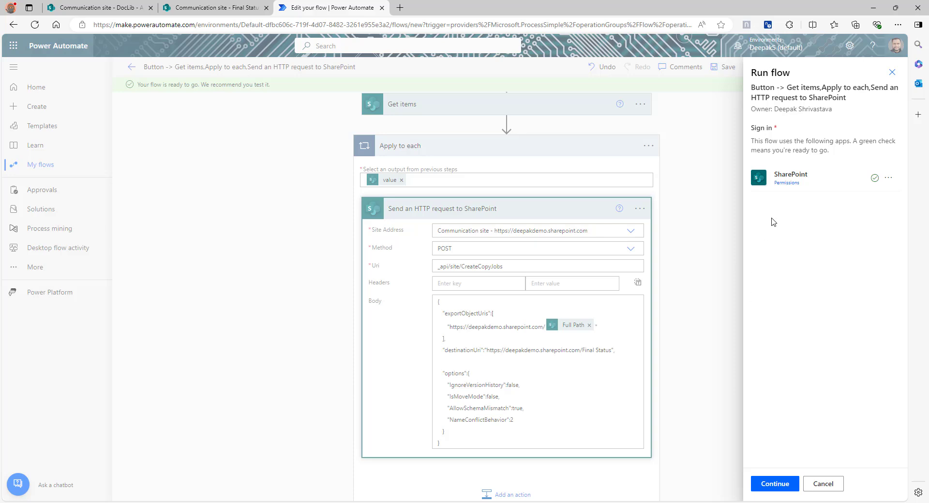
{"action": "left_click", "coordinate": [780, 488]}
{"action": "left_click", "coordinate": [774, 486]}
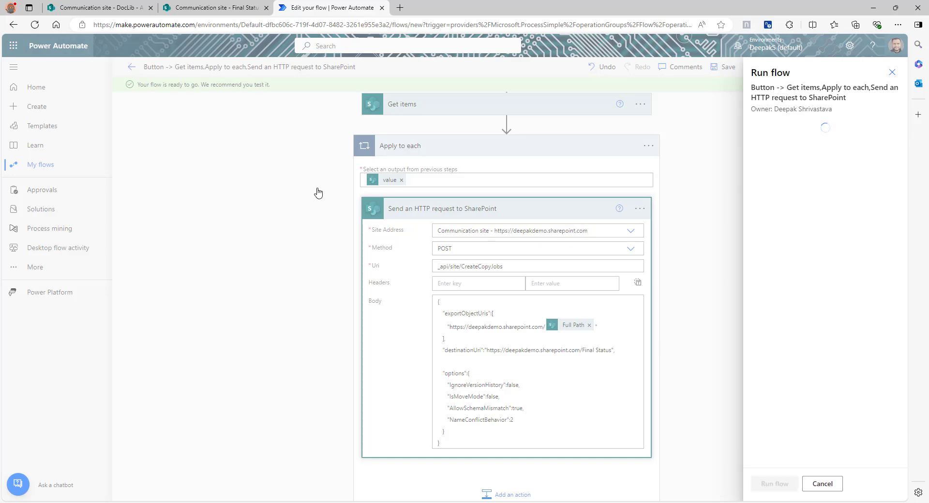
Confirm the run succeeded and Final Status holds seven copied files, including Financial Sample.xlsx
{"action": "left_click", "coordinate": [212, 7]}
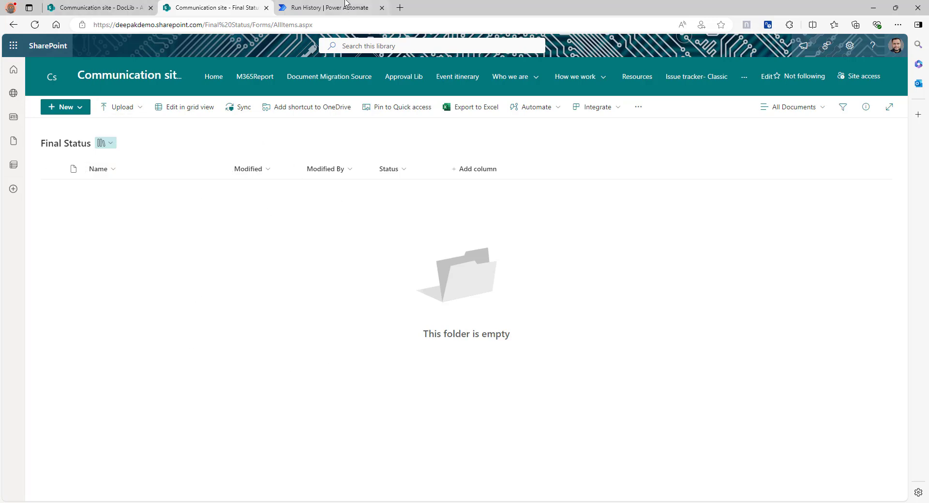
{"action": "left_click", "coordinate": [329, 7]}
{"action": "left_click", "coordinate": [227, 7]}
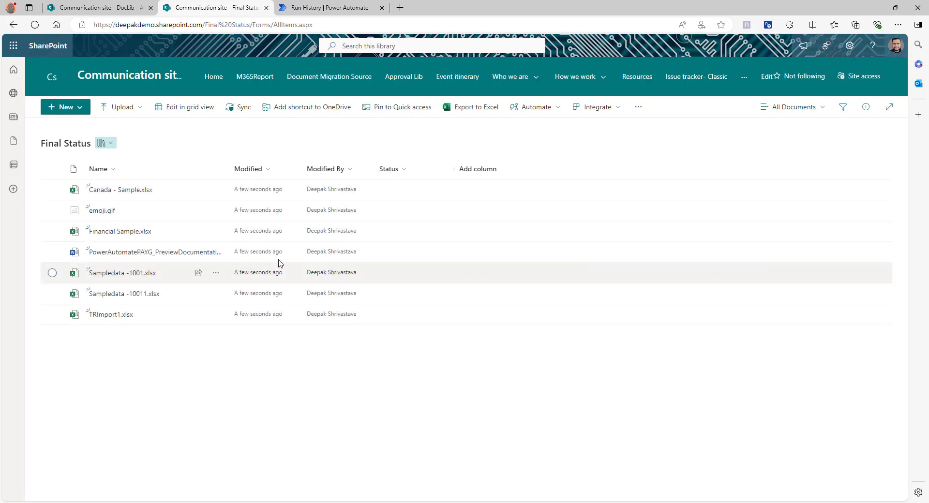
{"action": "left_click", "coordinate": [334, 7]}
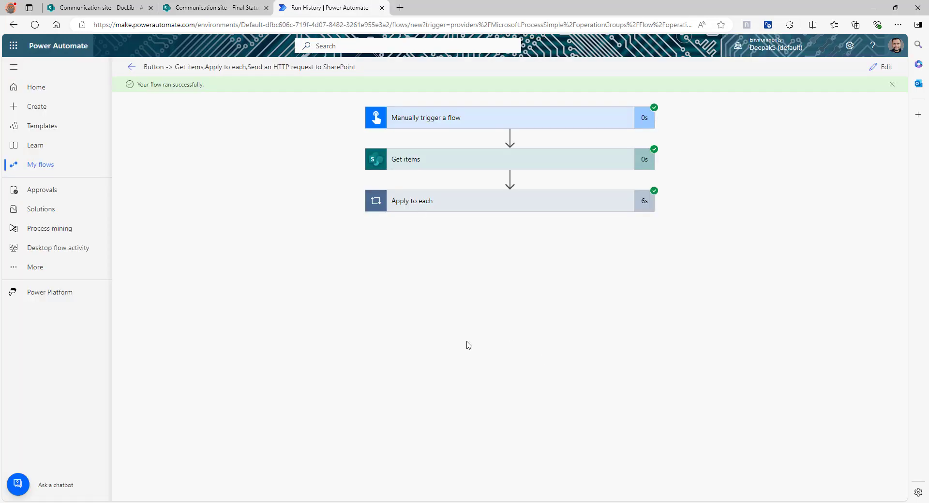
{"action": "left_click", "coordinate": [227, 7]}
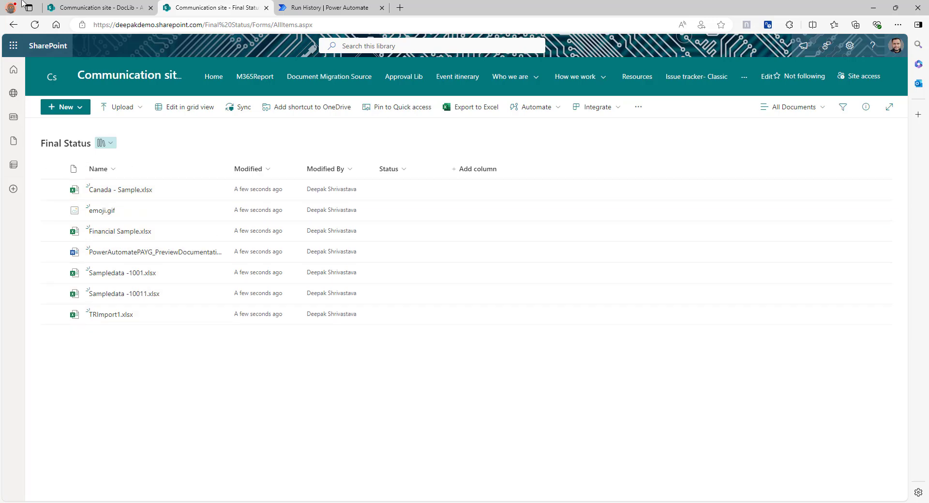
{"action": "left_click", "coordinate": [58, 8]}
{"action": "left_click", "coordinate": [216, 8]}
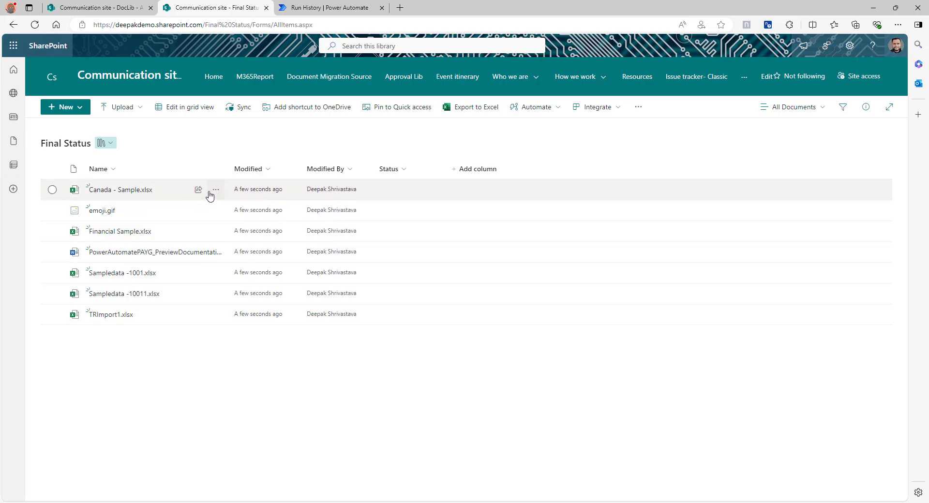
Check that the copied Canada - Sample.xlsx kept its full version history
{"action": "left_click", "coordinate": [215, 189]}
{"action": "left_click", "coordinate": [265, 434]}
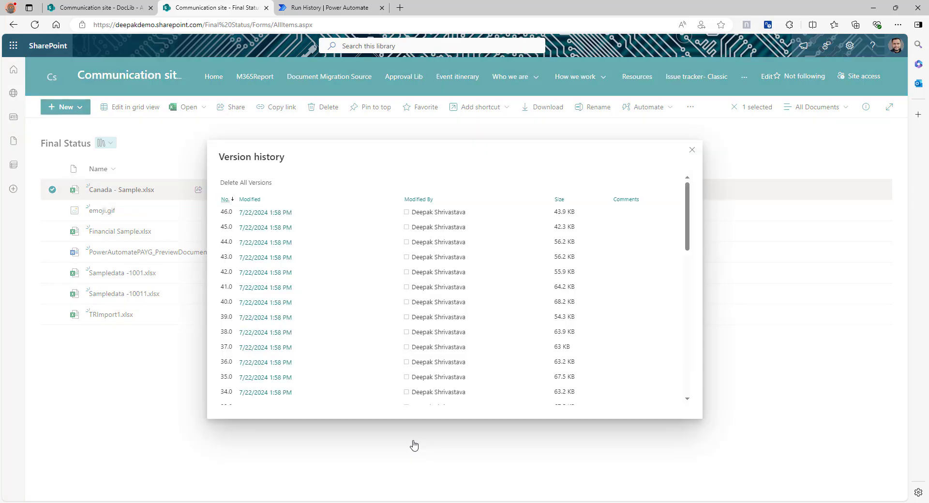
{"action": "scroll", "coordinate": [373, 261], "scroll_direction": "down", "scroll_amount": 10}
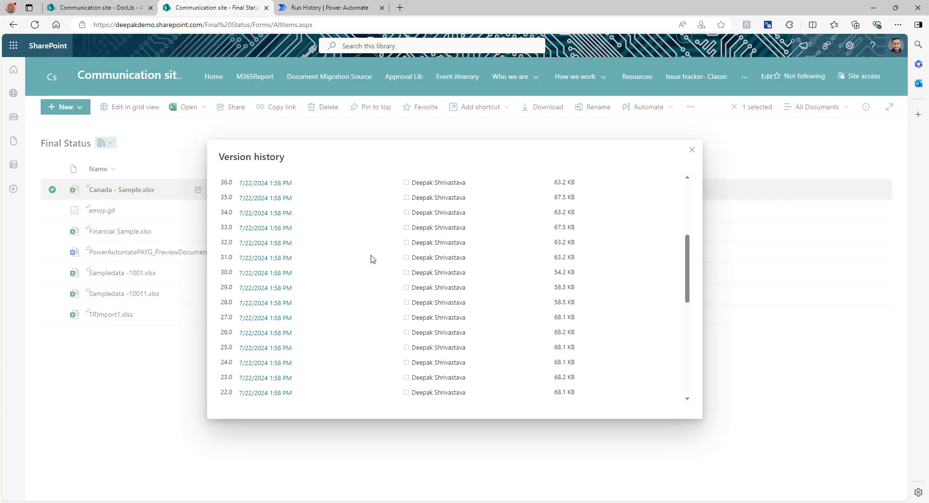
{"action": "left_click", "coordinate": [132, 349]}
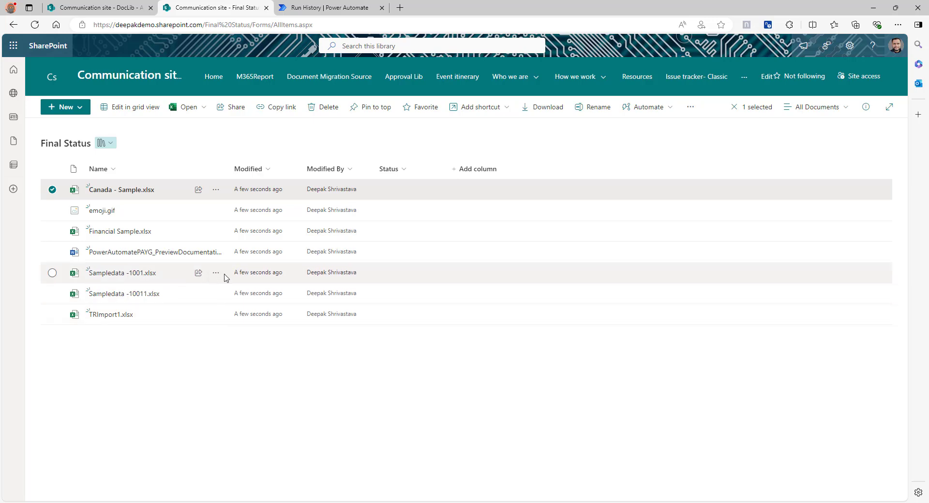
Confirm Sampledata -1001.xlsx kept its version history, then resume editing the flow's CreateCopyJobs Uri
{"action": "left_click", "coordinate": [215, 273]}
{"action": "left_click", "coordinate": [277, 439]}
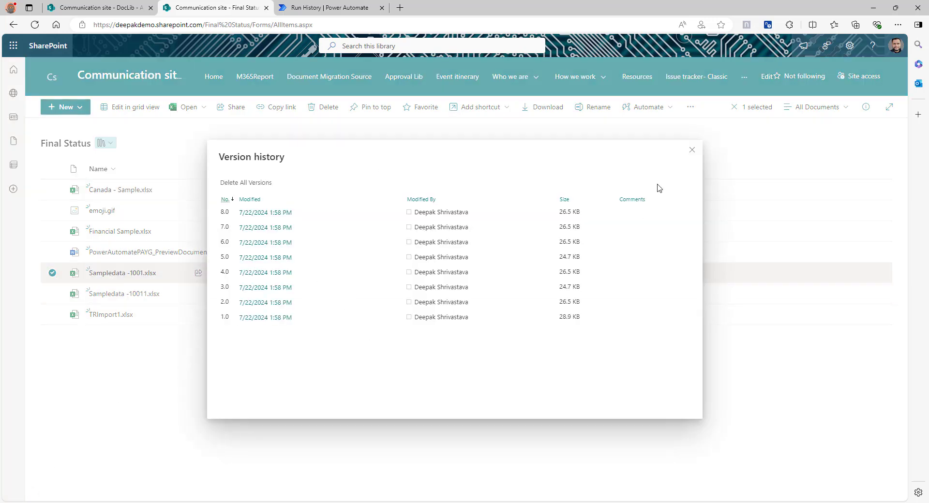
{"action": "left_click", "coordinate": [692, 150]}
{"action": "left_click", "coordinate": [201, 405]}
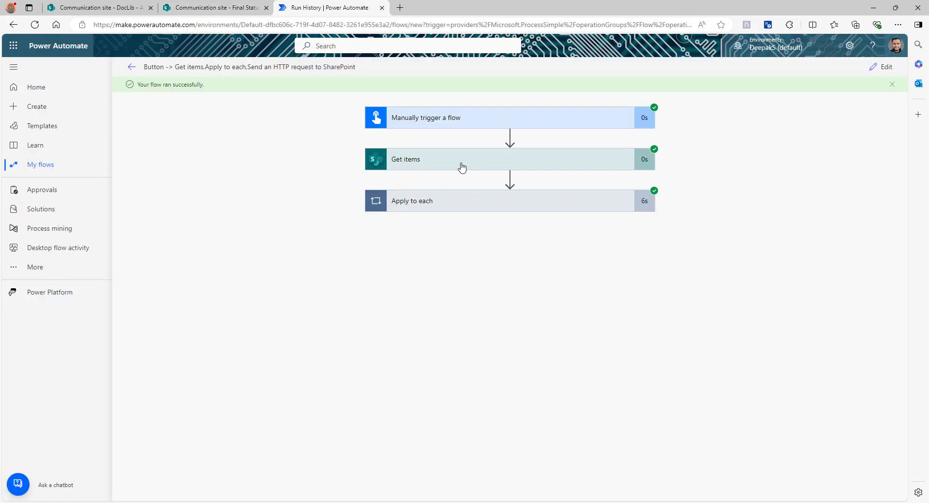
{"action": "left_click", "coordinate": [460, 166]}
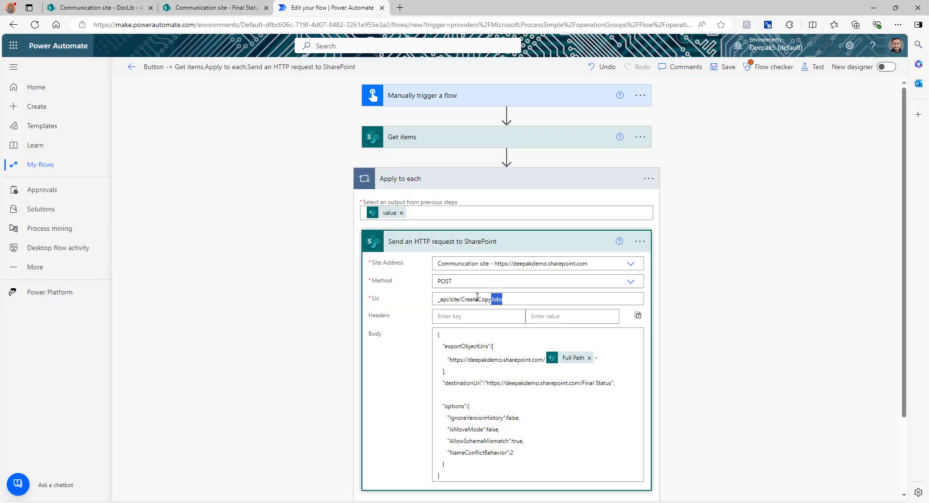
{"action": "left_click_drag", "start_coordinate": [477, 297], "coordinate": [468, 294]}
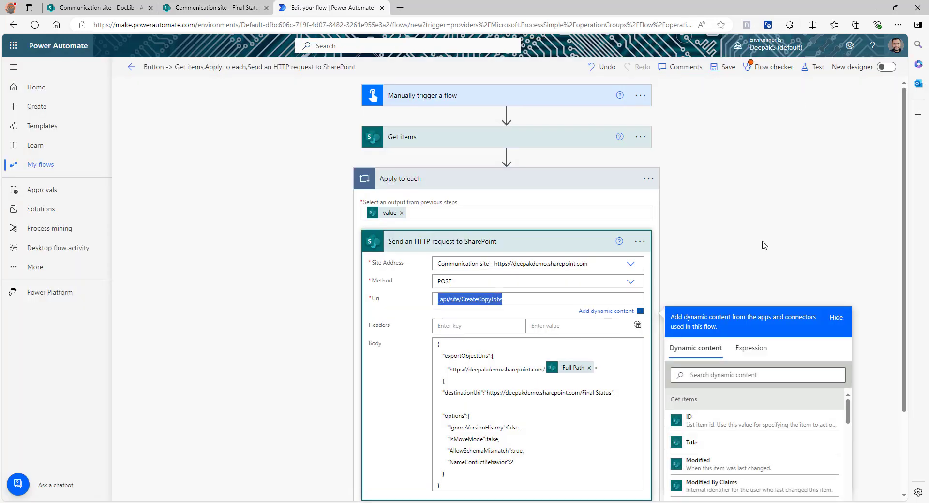